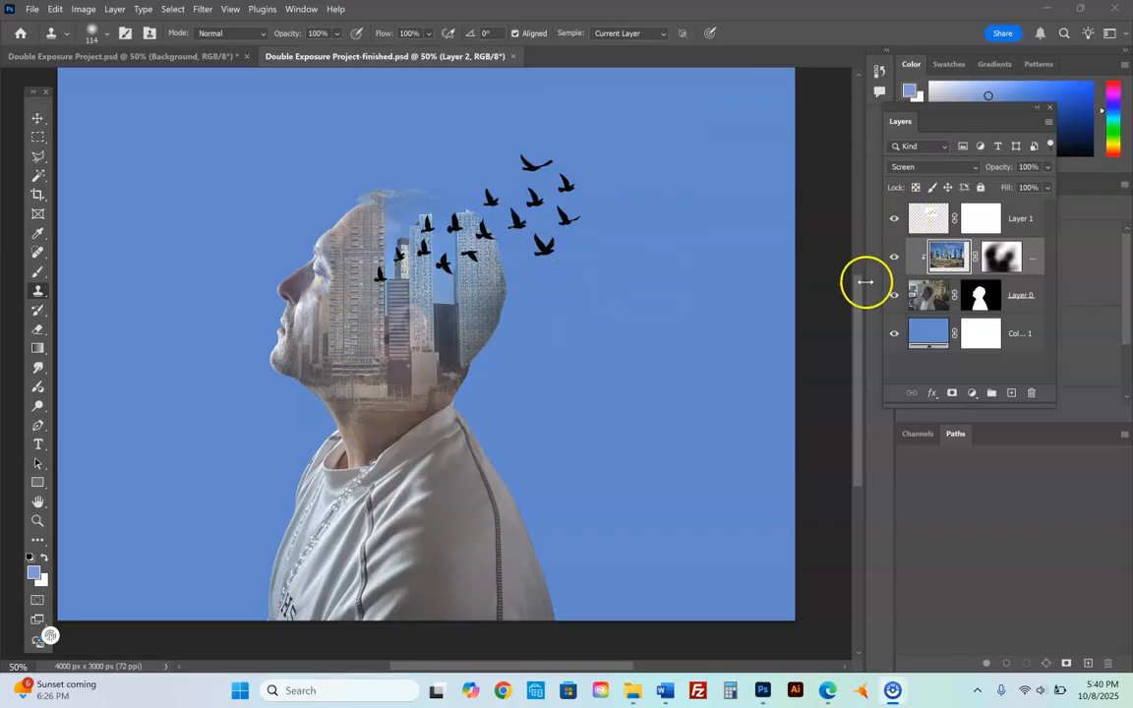
Compare the finished double exposure document with the working Double Exposure Project.psd, ending on the working document
left_click(156, 56)
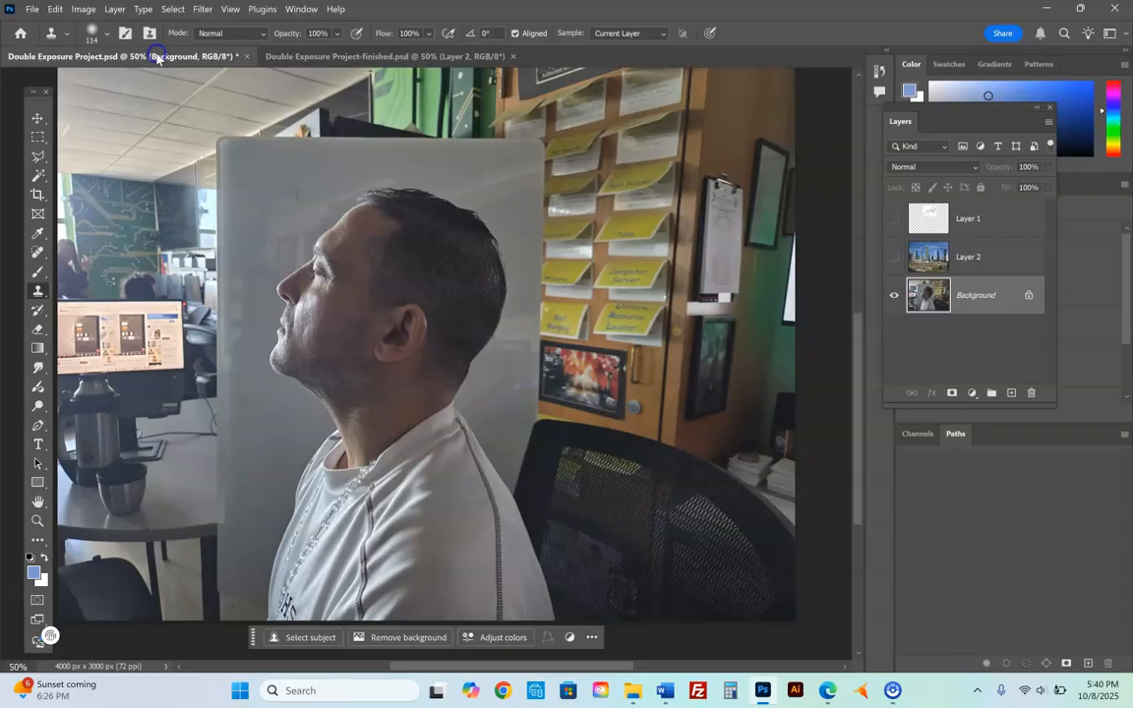
left_click(345, 57)
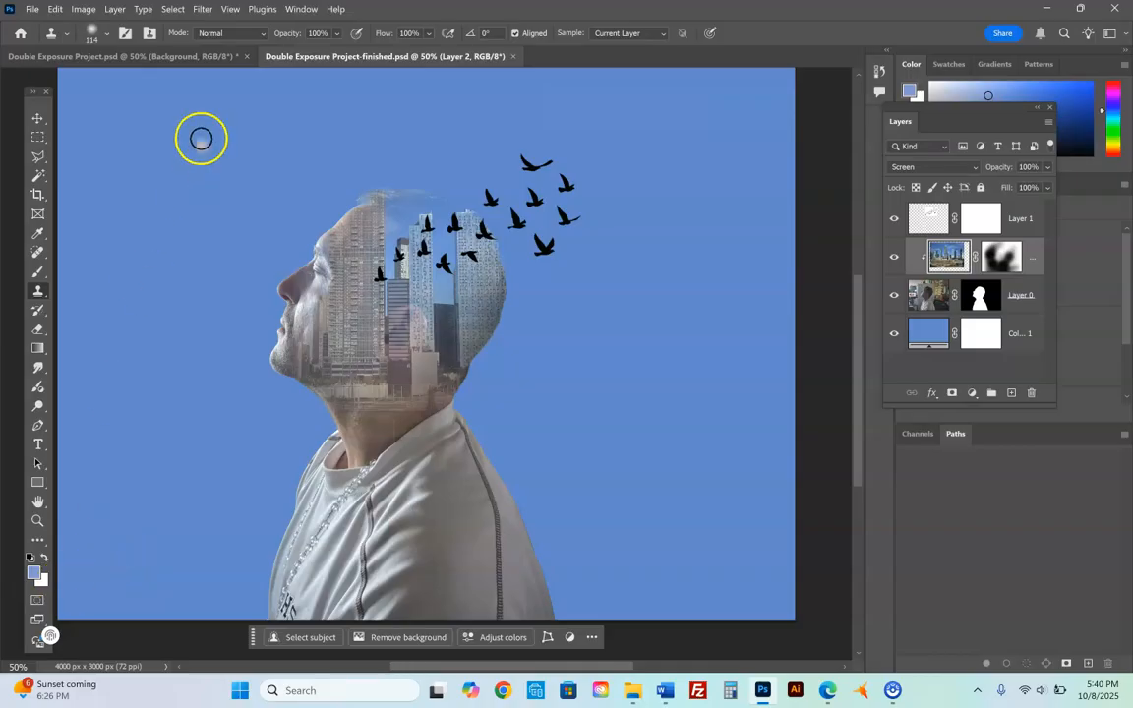
left_click(147, 57)
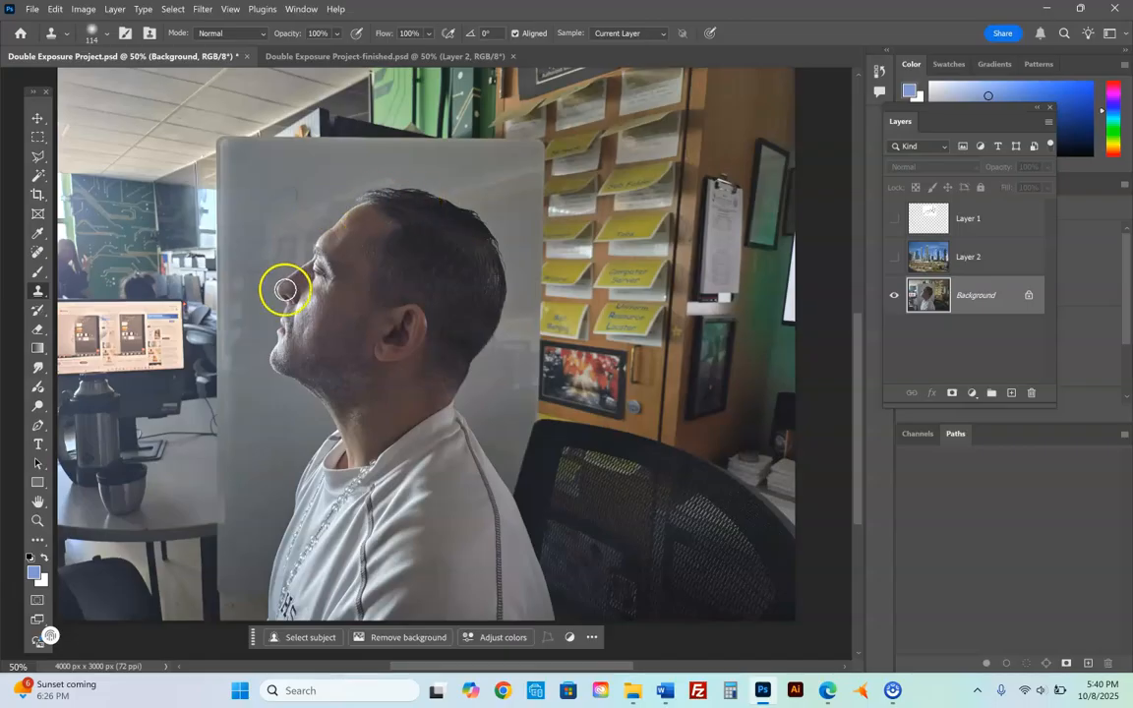
Preview the city photo on Layer 2 and the birds on Layer 1, leaving both layers hidden
left_click(894, 257)
left_click(894, 258)
left_click(894, 258)
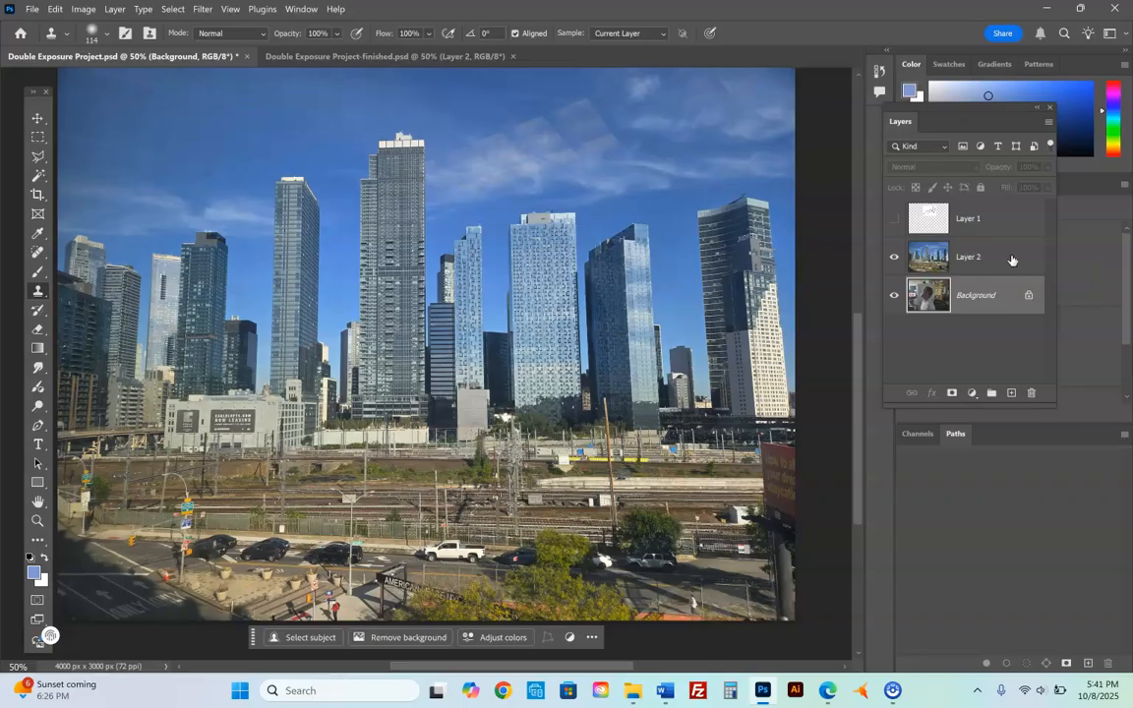
left_click(892, 228)
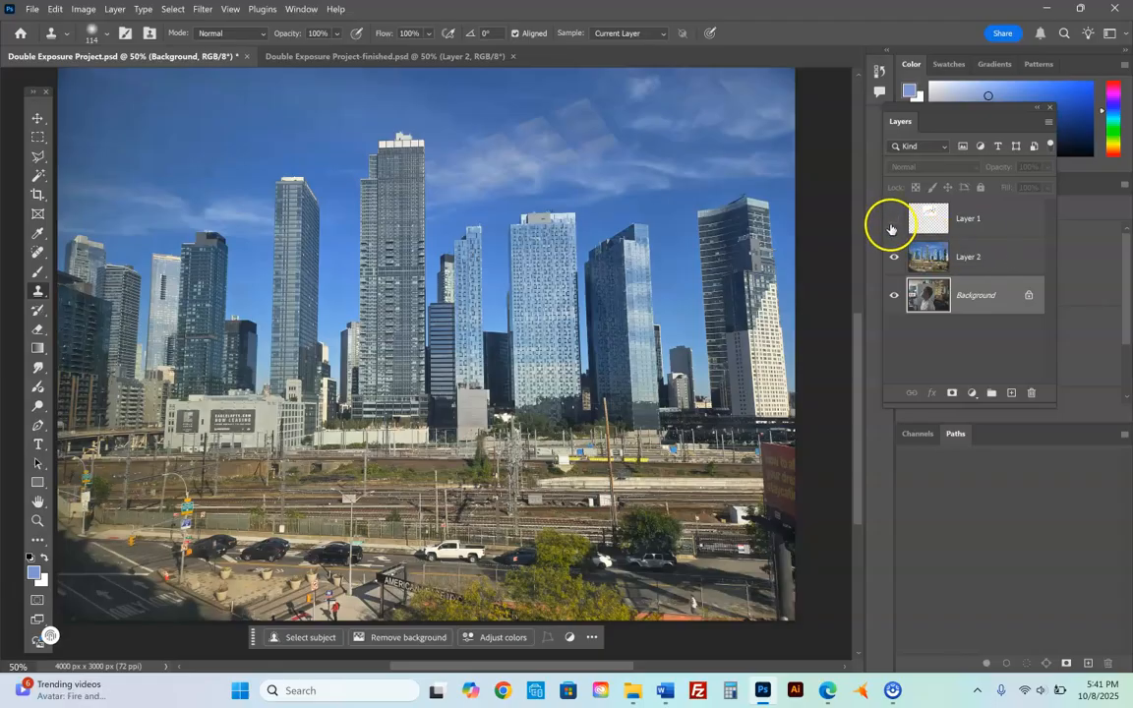
left_click(893, 226)
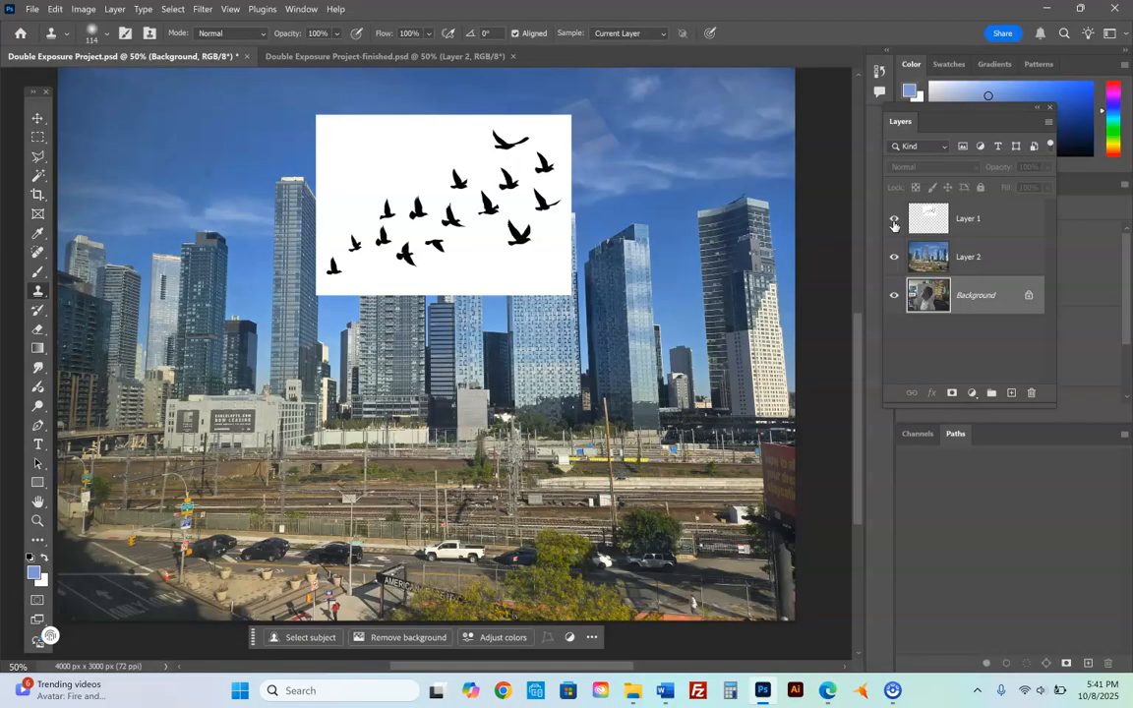
left_click(893, 219)
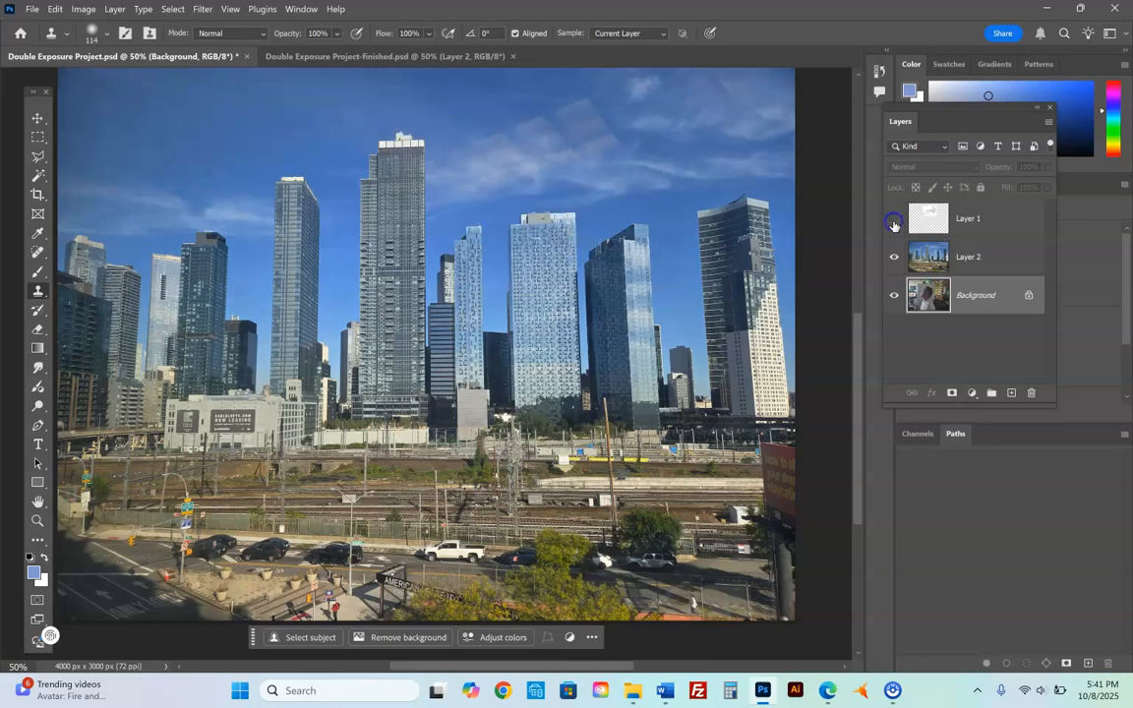
left_click(893, 258)
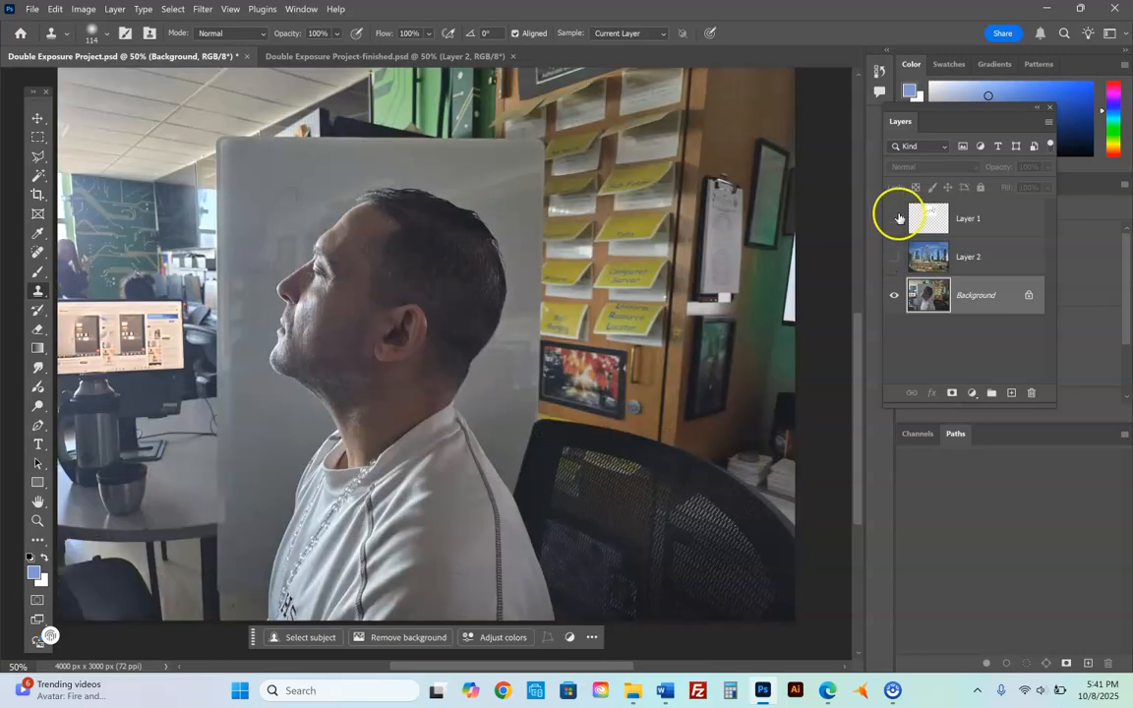
left_click(895, 219)
left_click(895, 219)
left_click(895, 256)
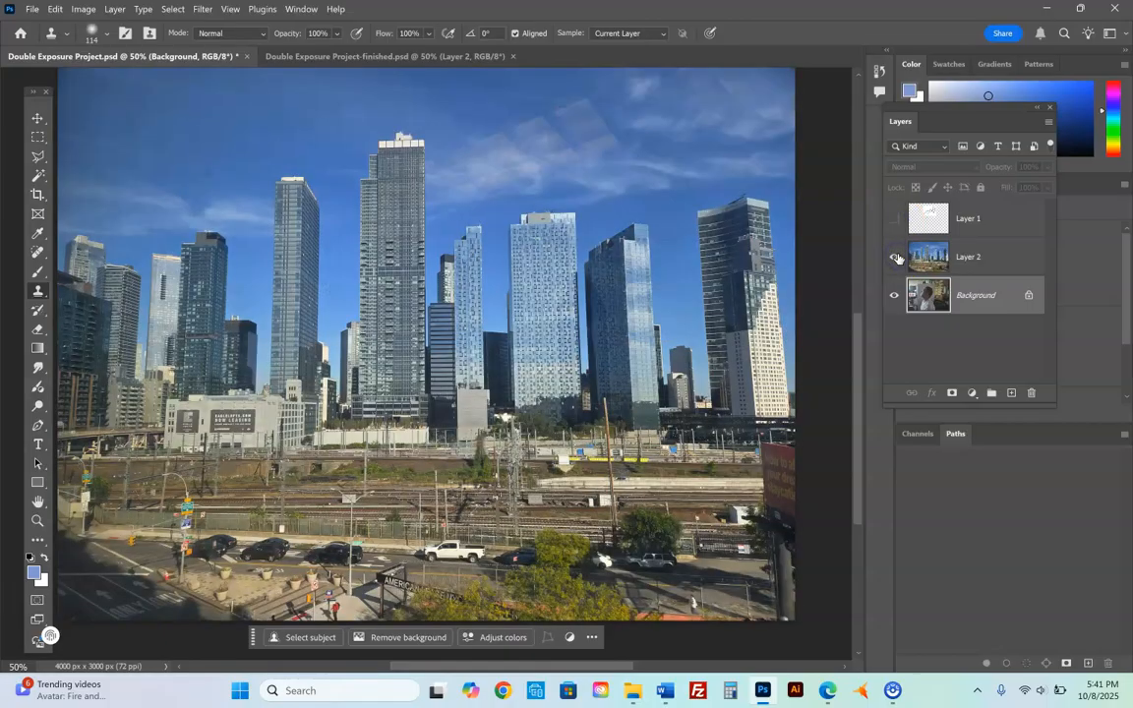
left_click(894, 257)
Unlock the Background layer, then select the man as the subject and mask out everything around him
left_click(973, 298)
left_click(1027, 295)
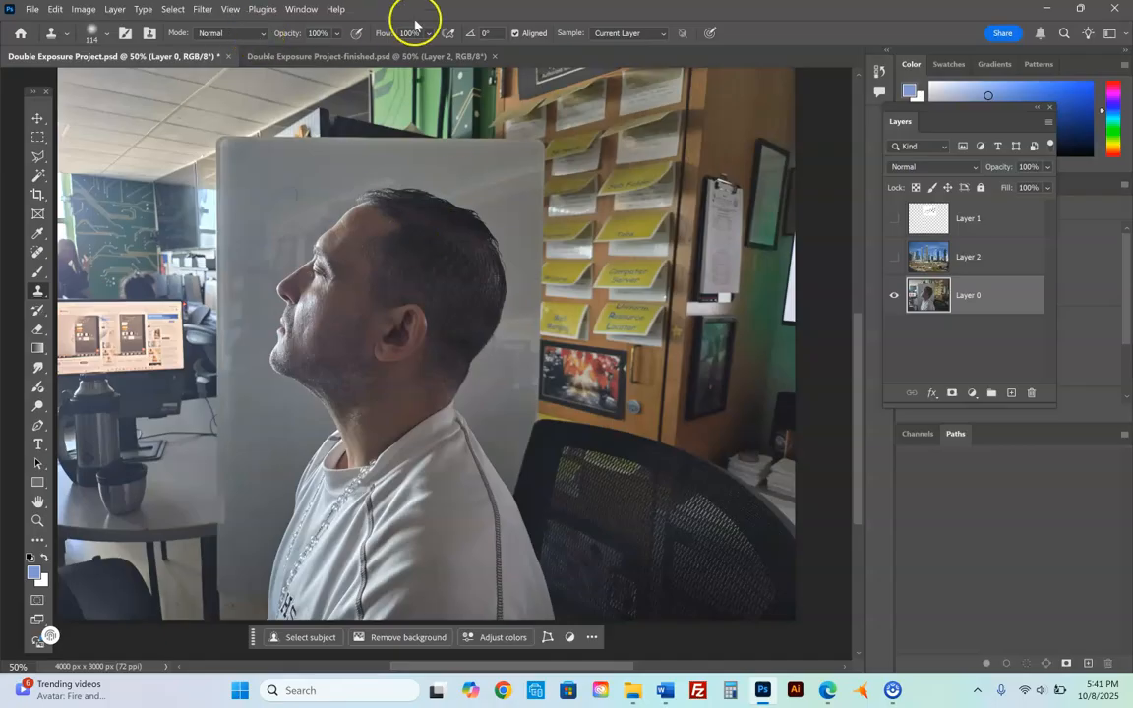
left_click(180, 10)
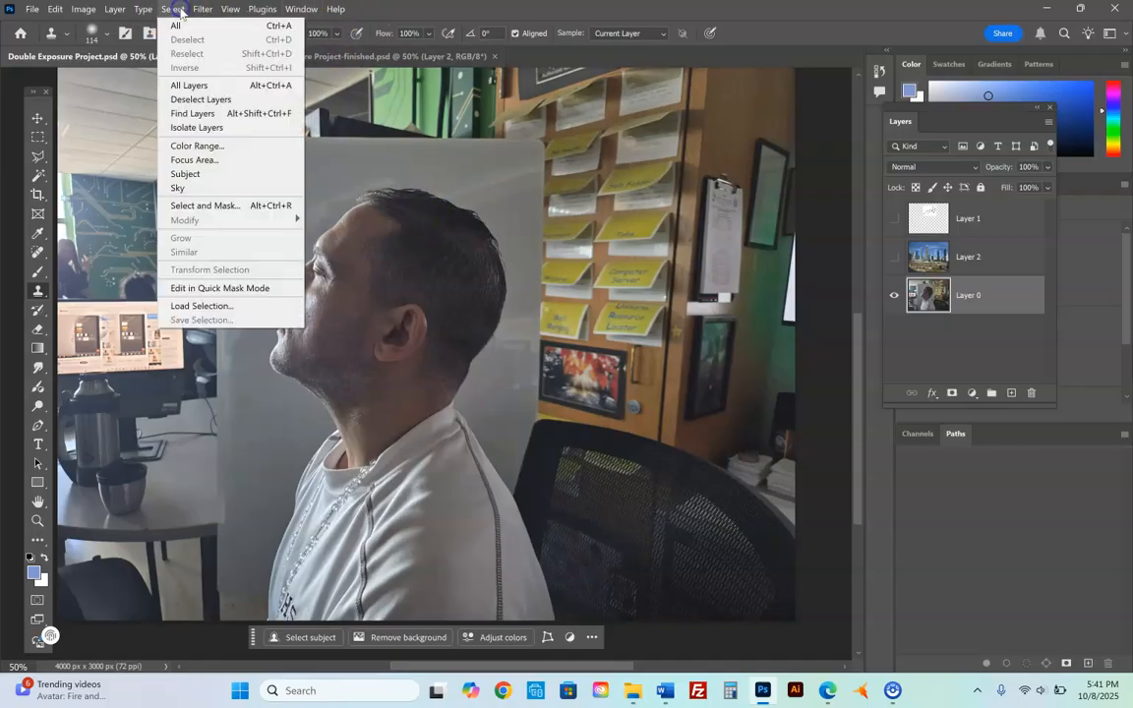
left_click(193, 175)
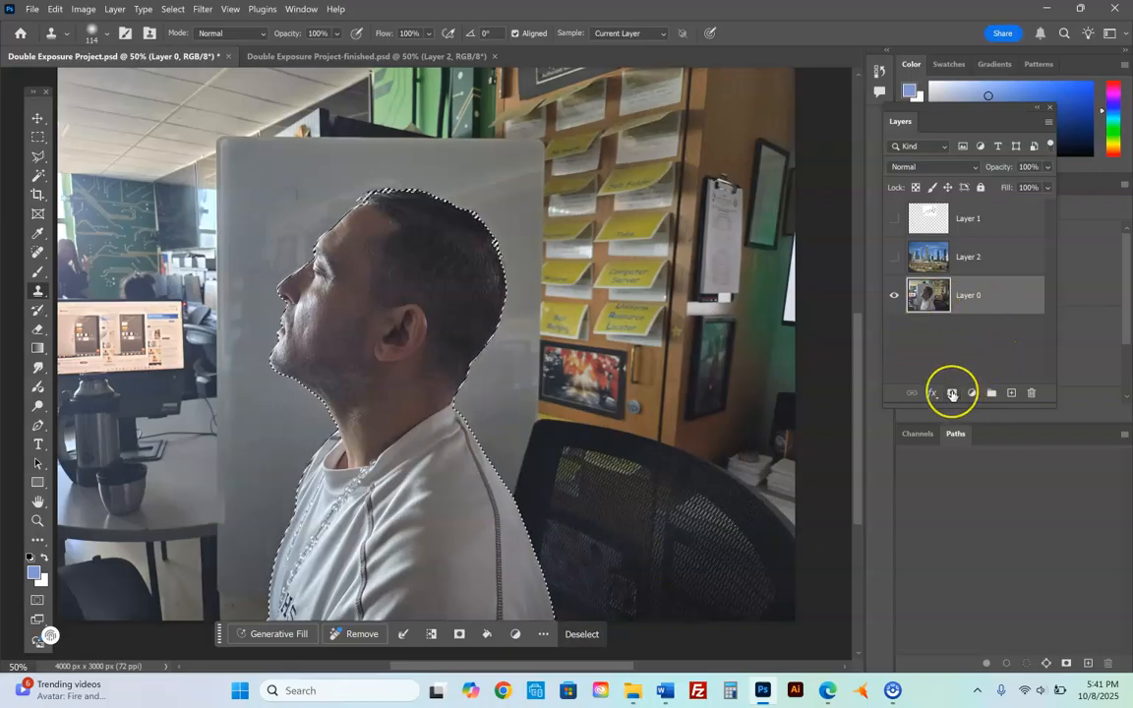
left_click(951, 394)
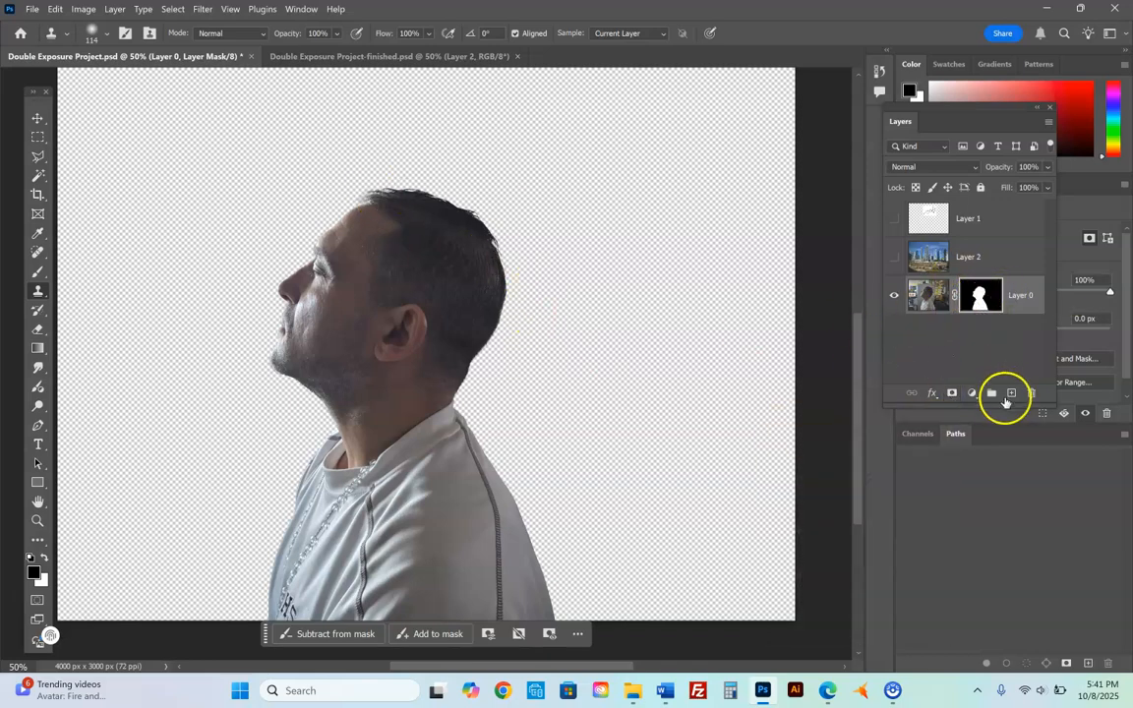
Add a light gray Solid Color fill layer and place it beneath the masked portrait layer
left_click(972, 394)
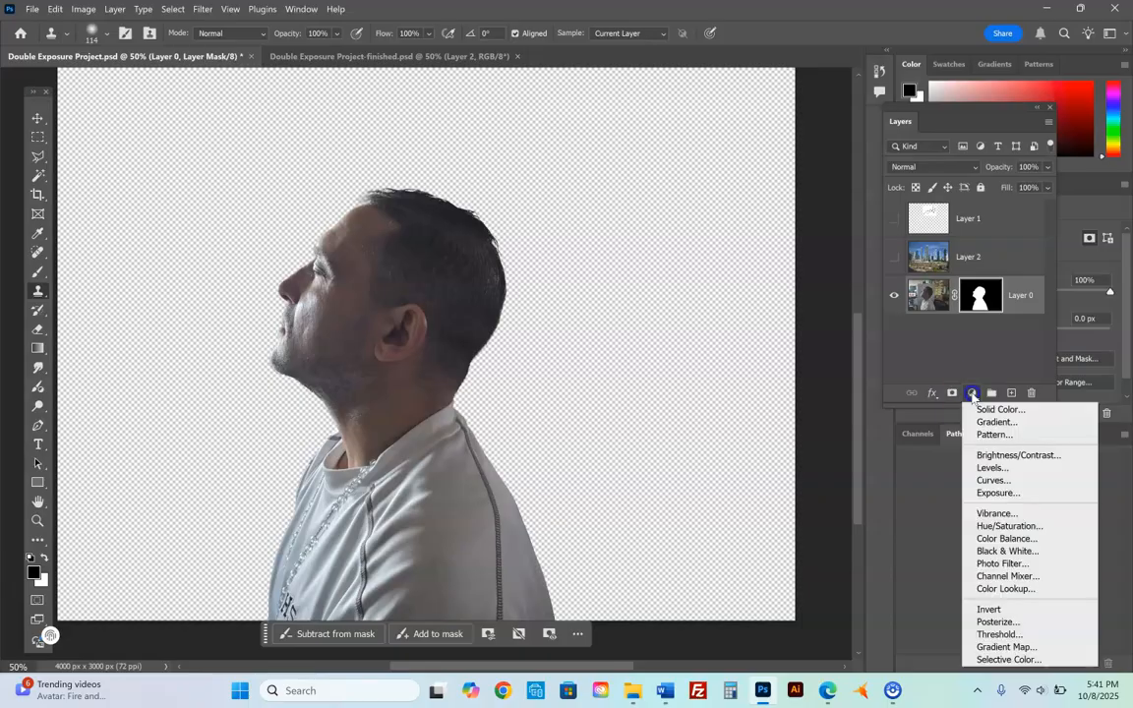
left_click(995, 409)
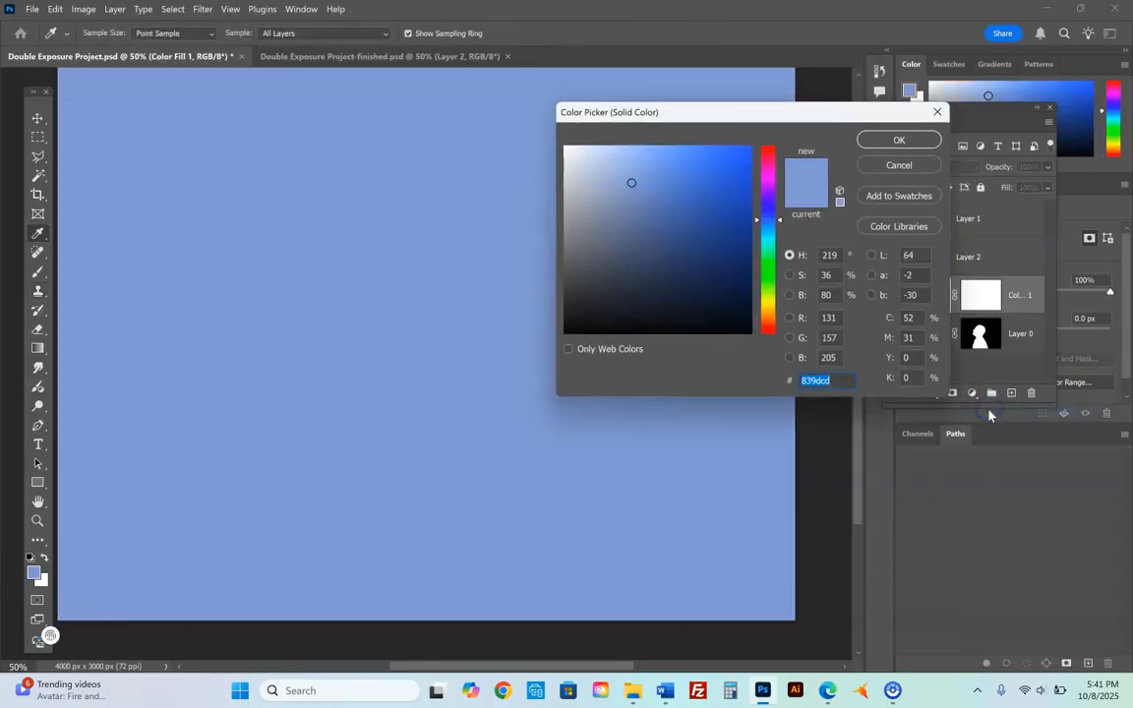
left_click_drag(634, 210, 577, 192)
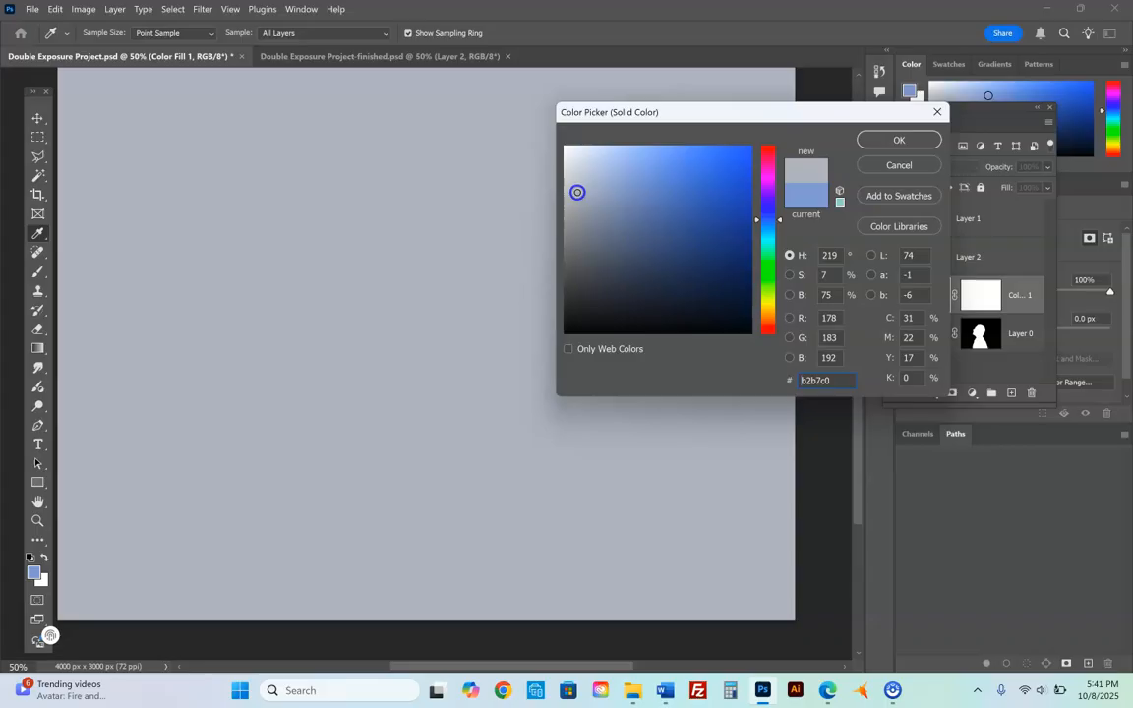
left_click(875, 139)
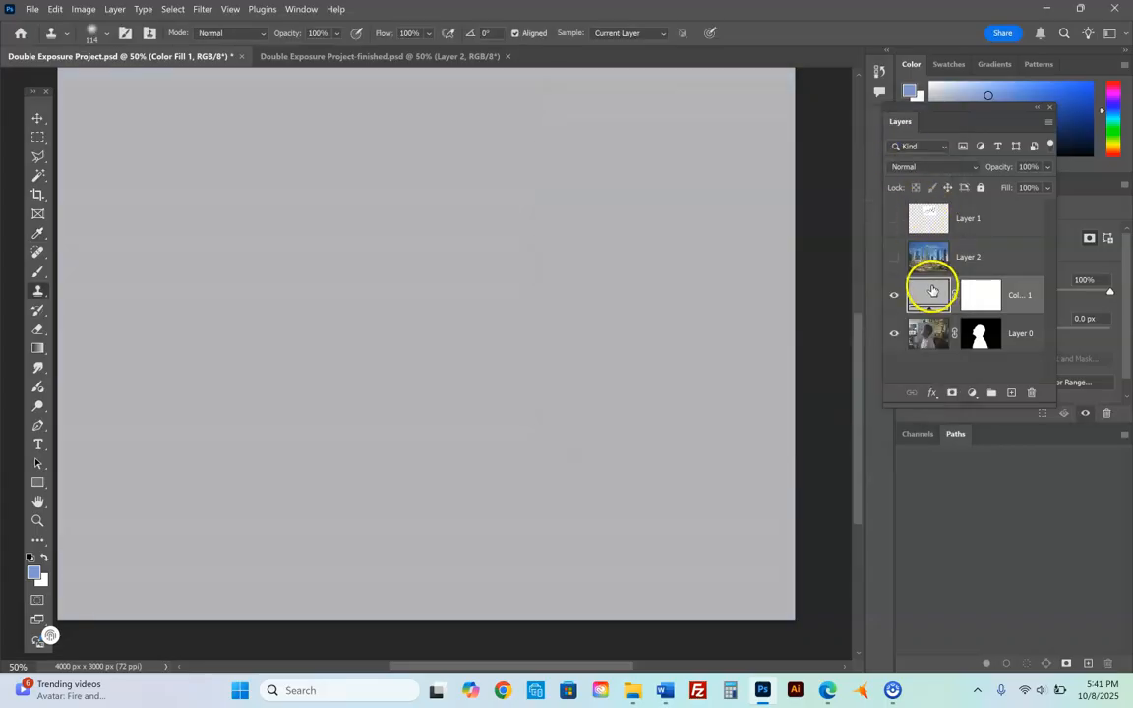
left_click_drag(930, 290, 929, 336)
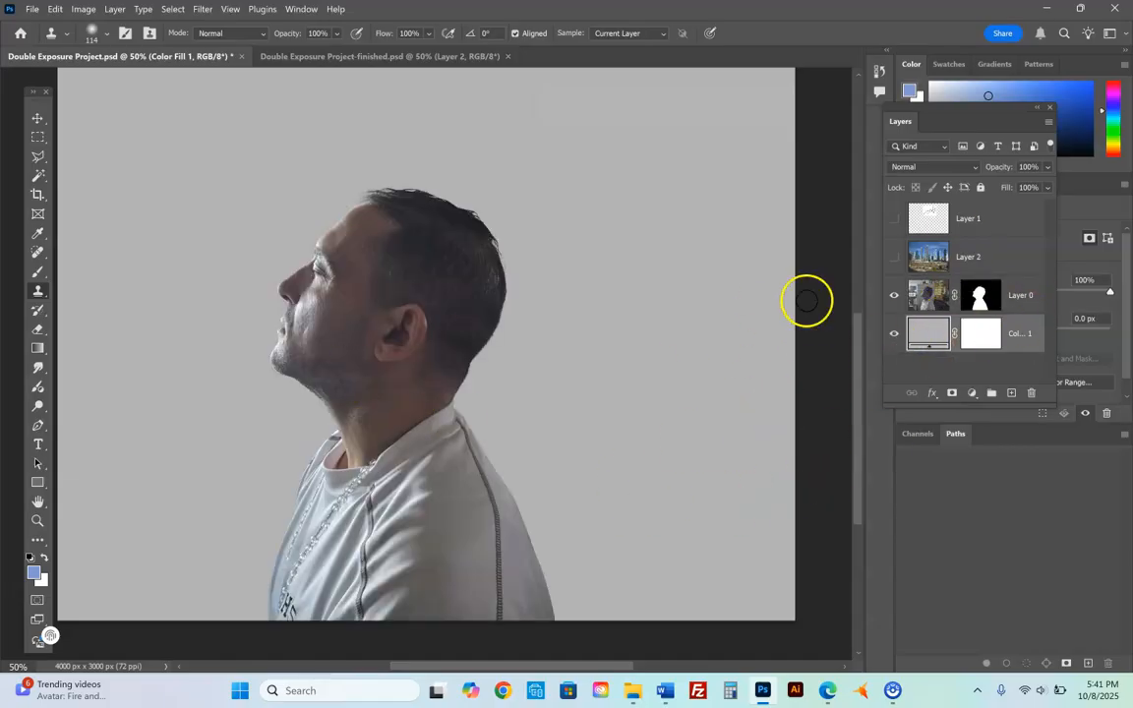
Show the skyline photo on Layer 2 and rename that layer city
left_click(893, 258)
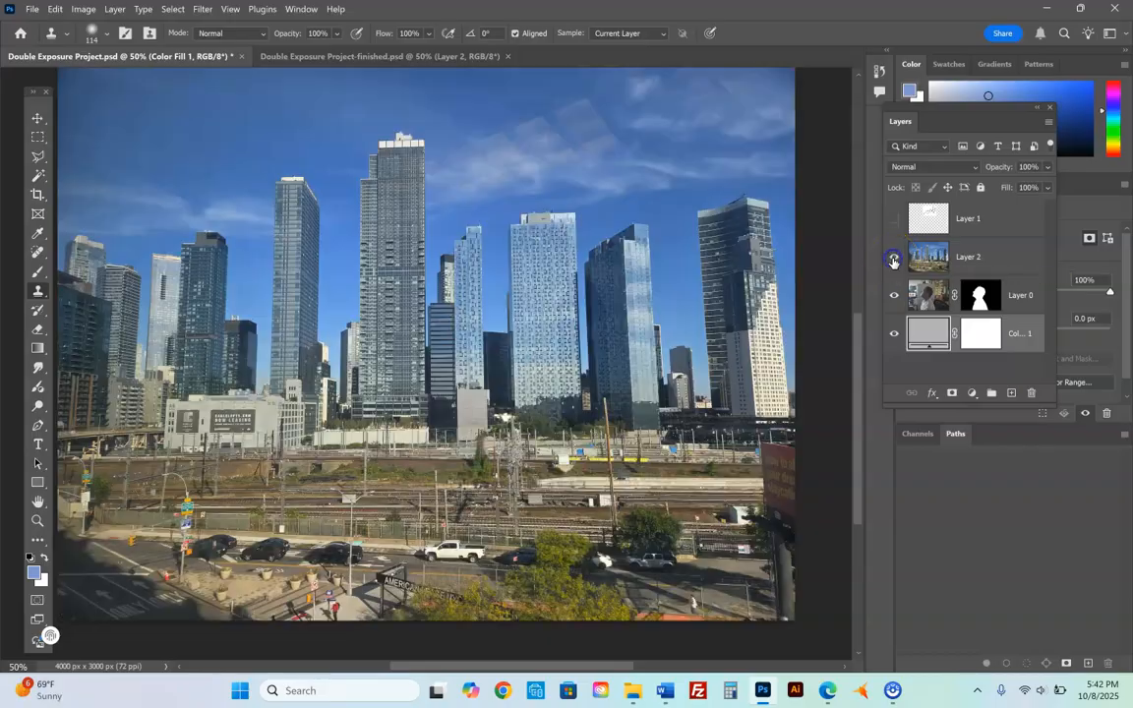
left_click(979, 254)
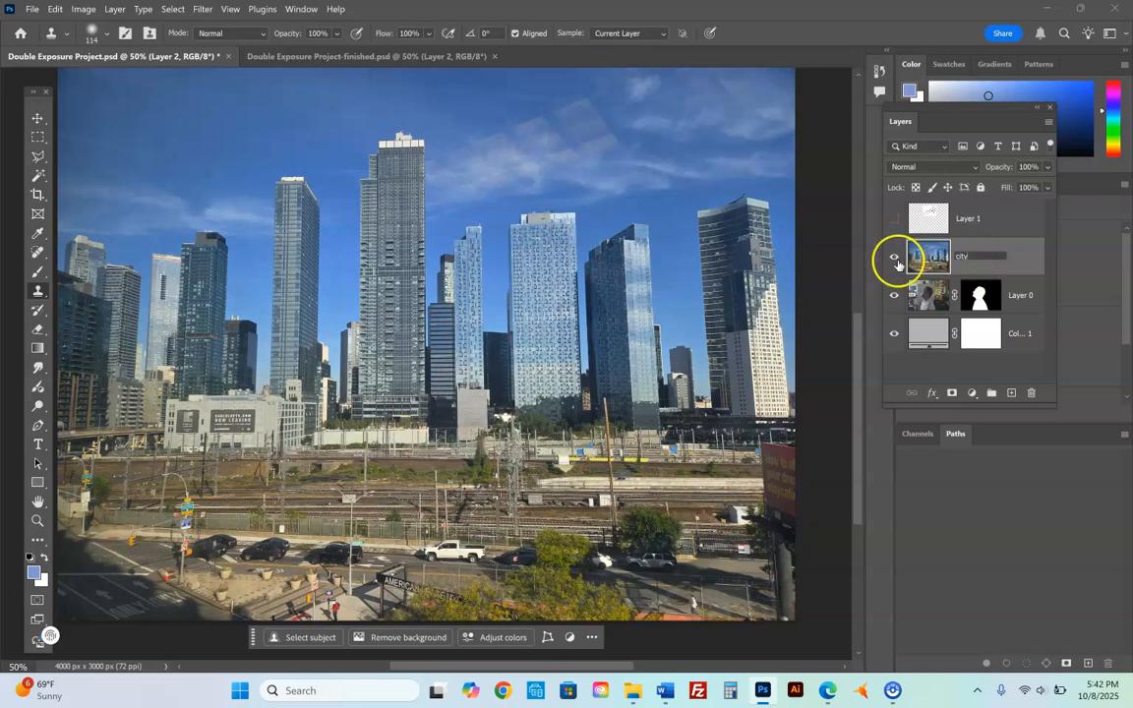
left_click(926, 270)
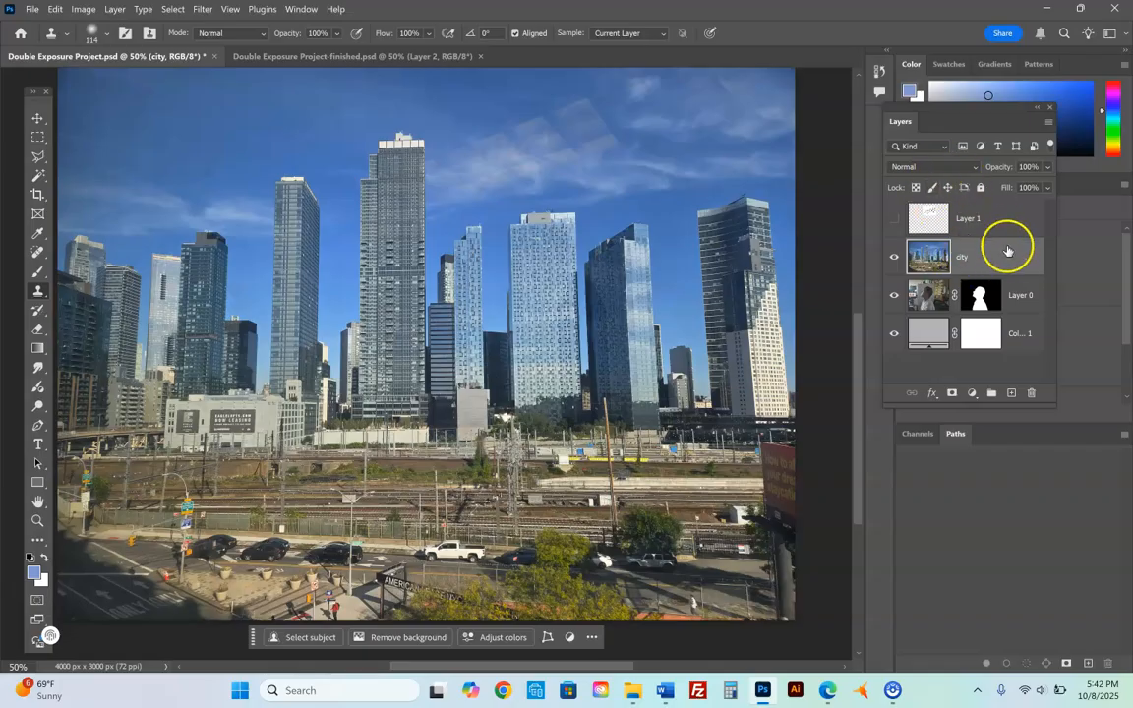
Set the city layer's blend mode to Screen and clip it to the masked portrait layer below
left_click(974, 169)
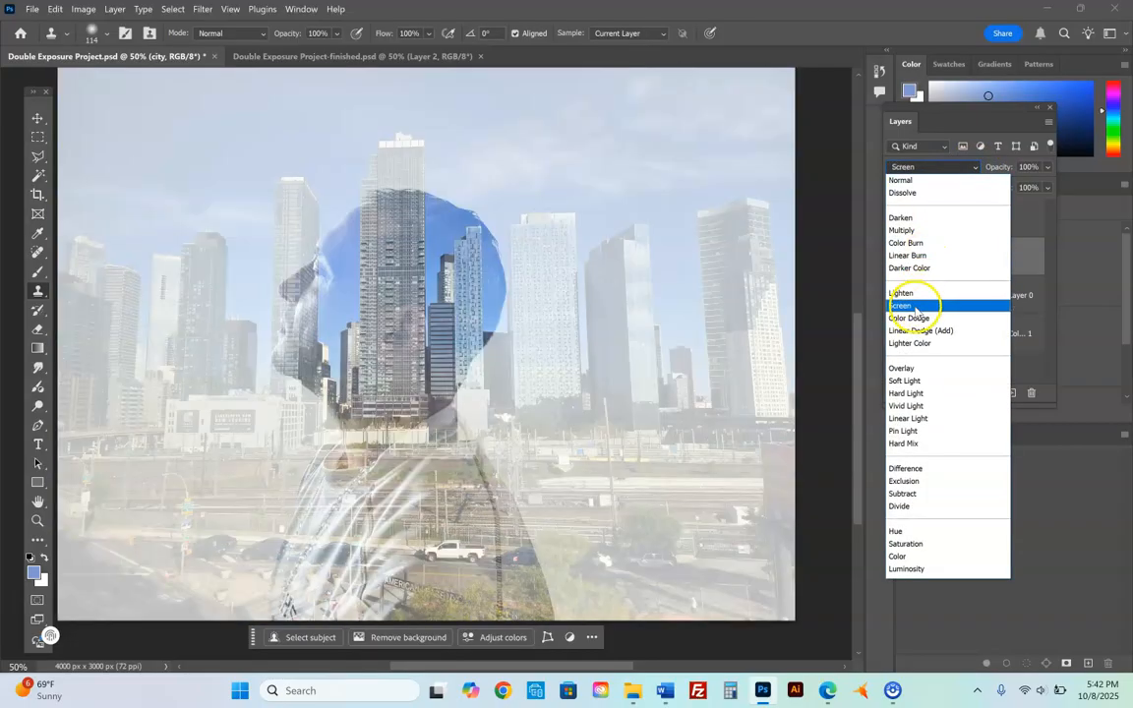
left_click(915, 308)
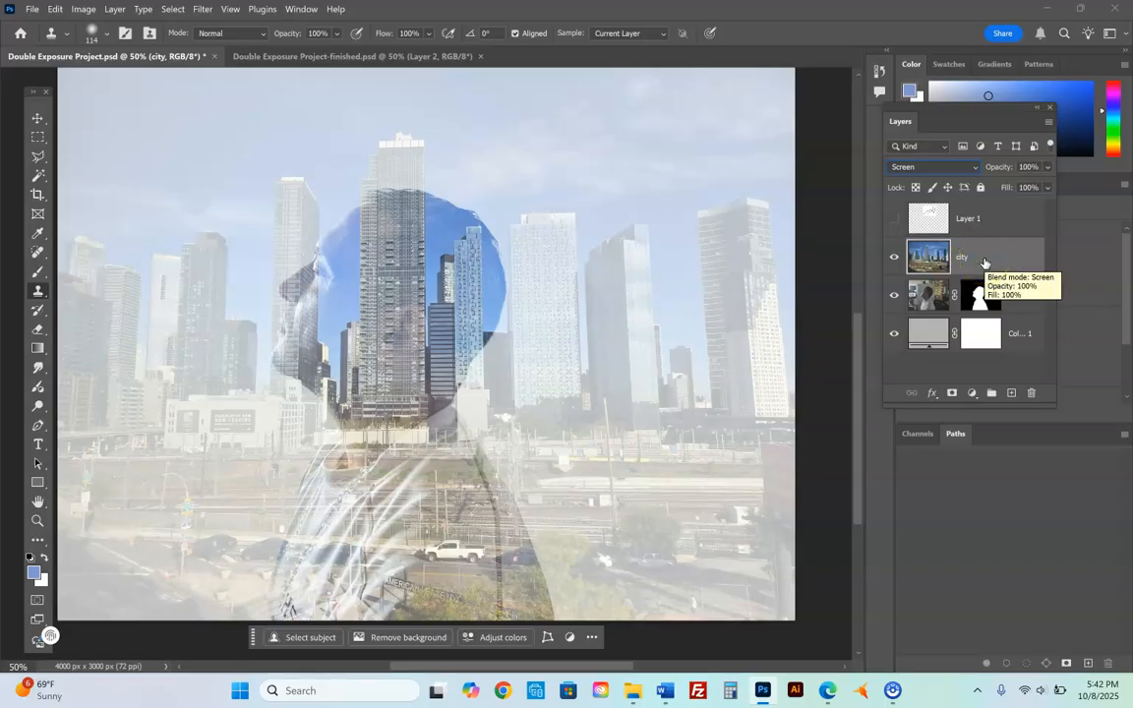
right_click(984, 258)
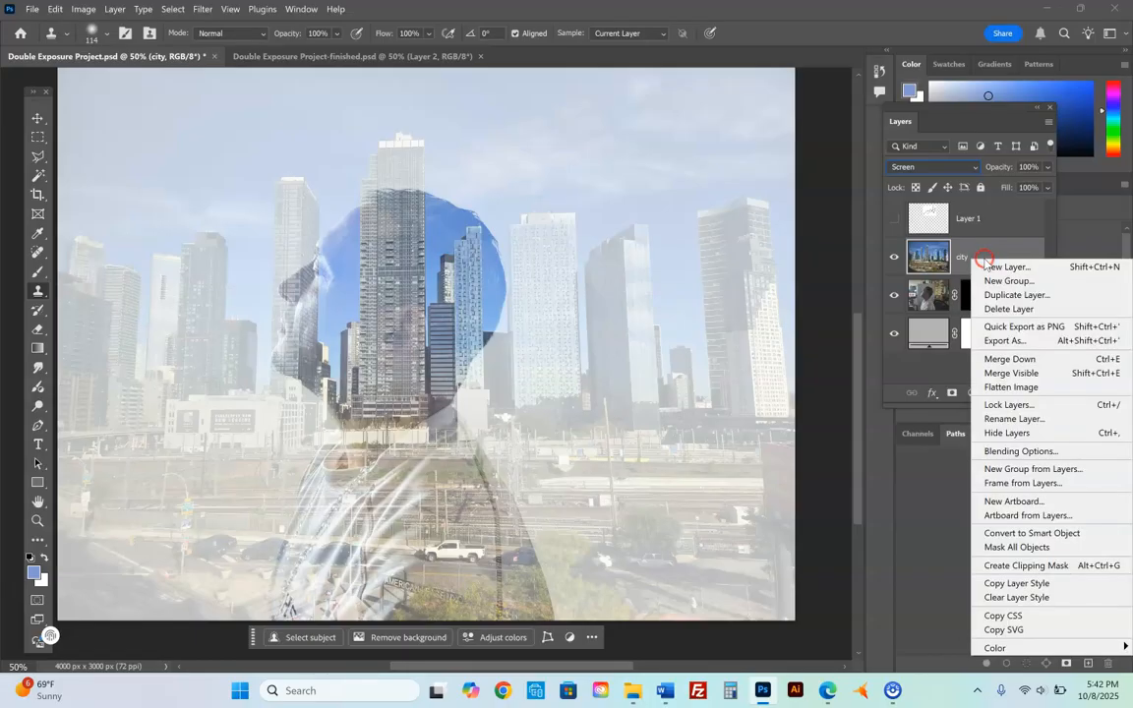
left_click(1035, 567)
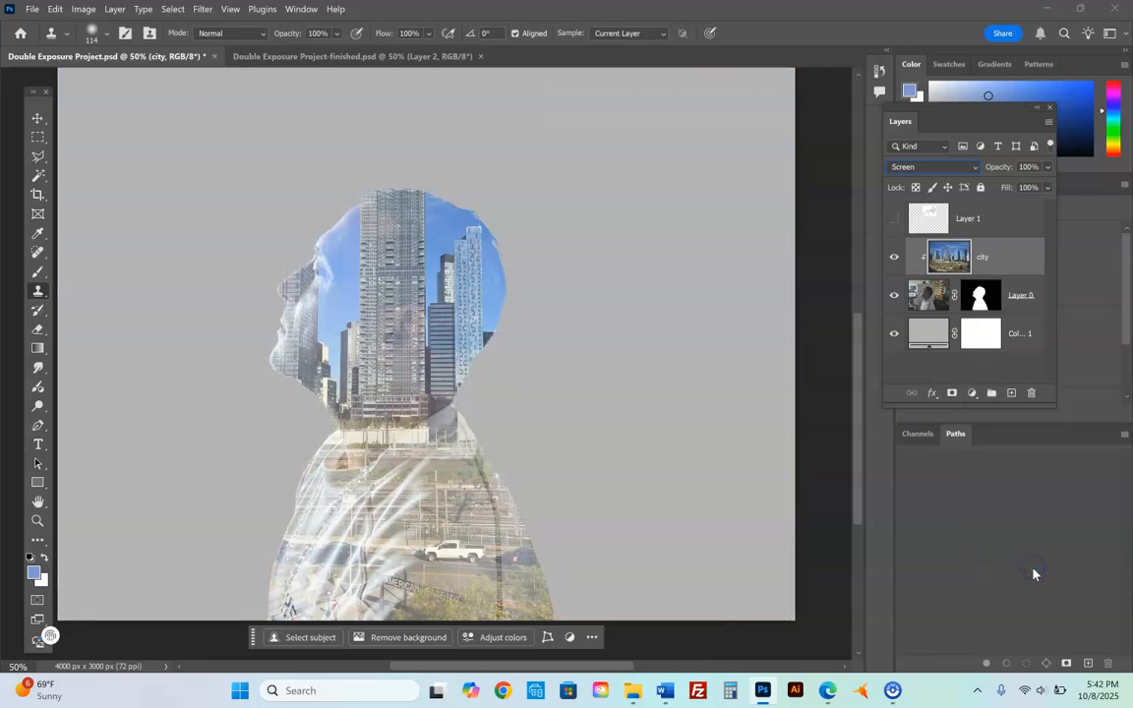
Try shifting the city photo up and to the left within the man's silhouette, and undo the move
left_click(446, 343, "alt")
left_click(38, 119)
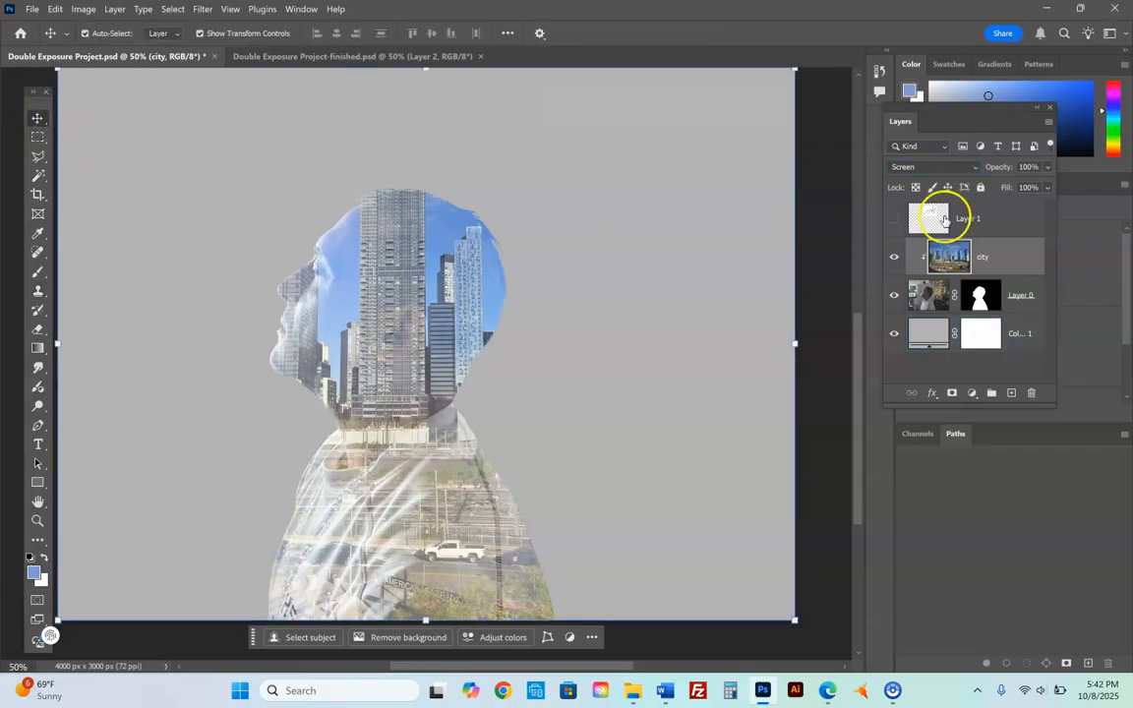
left_click(521, 286)
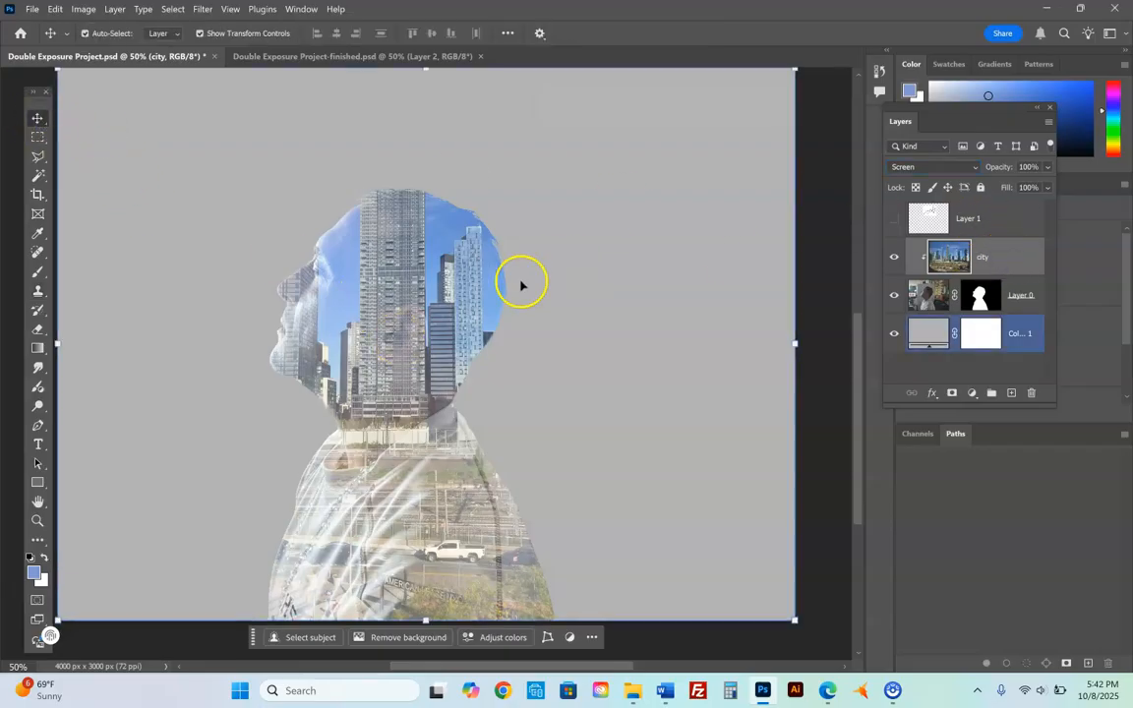
left_click(384, 314)
left_click_drag(383, 315, 357, 272)
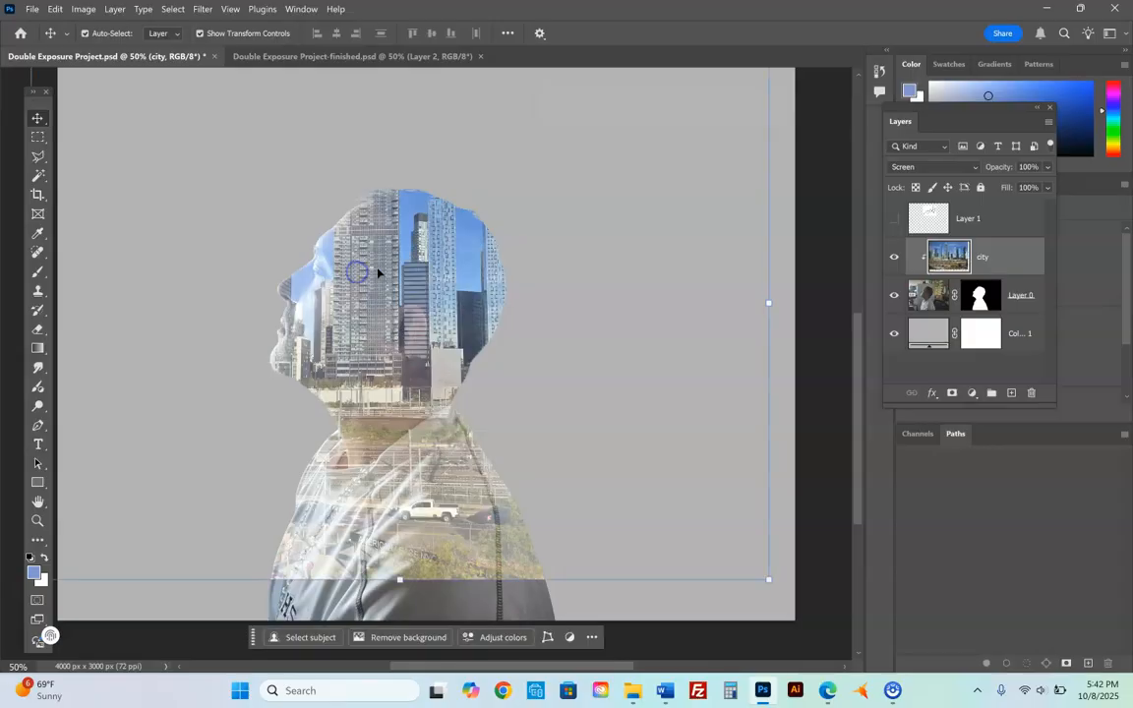
key("ctrl+z")
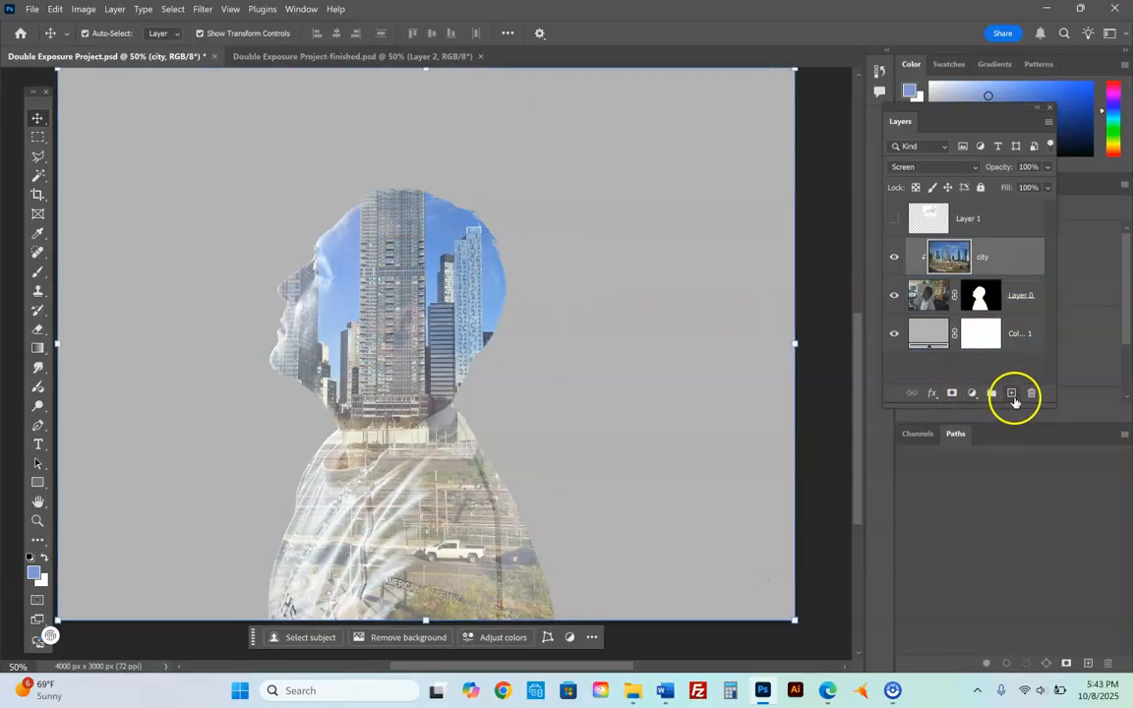
Add a white layer mask to the city layer and set up a black Soft Round brush at 700 px for it
left_click(952, 394)
left_click(1004, 261)
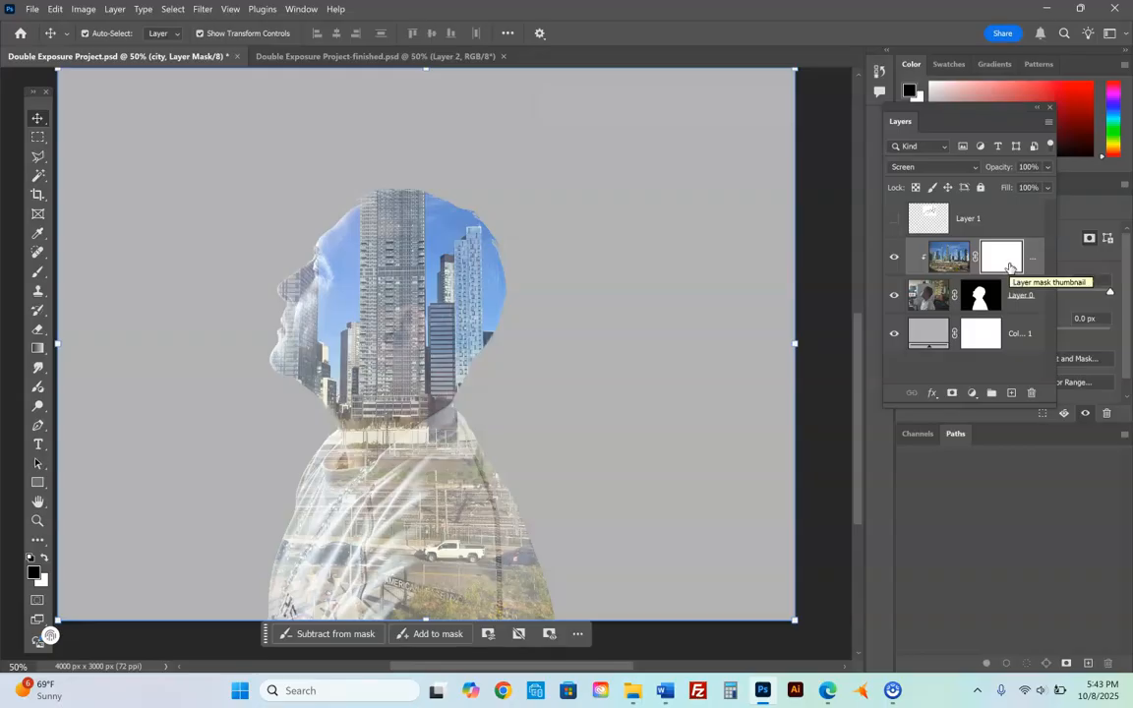
left_click(38, 275)
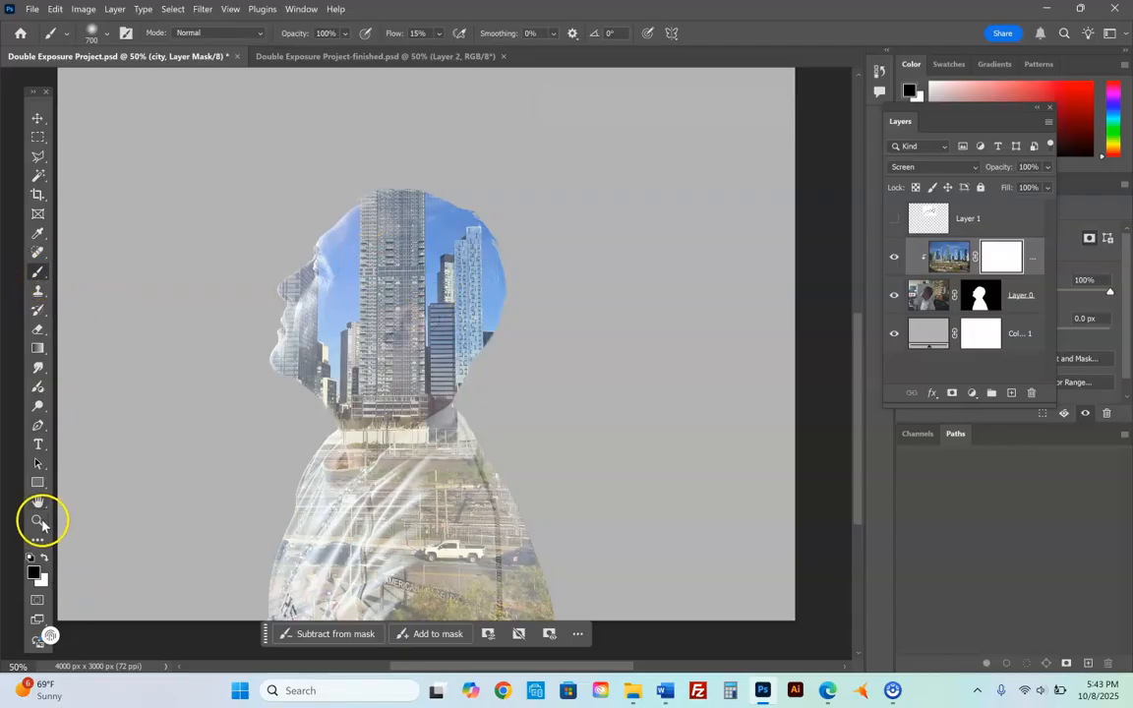
left_click(44, 557)
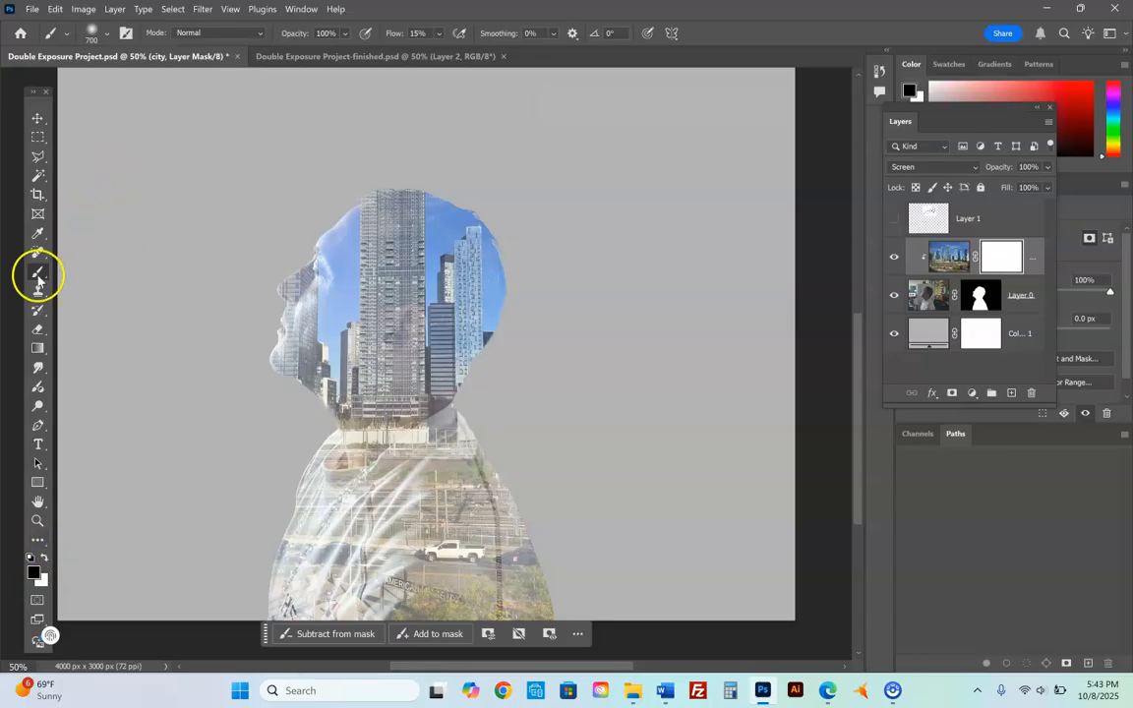
left_click(106, 36)
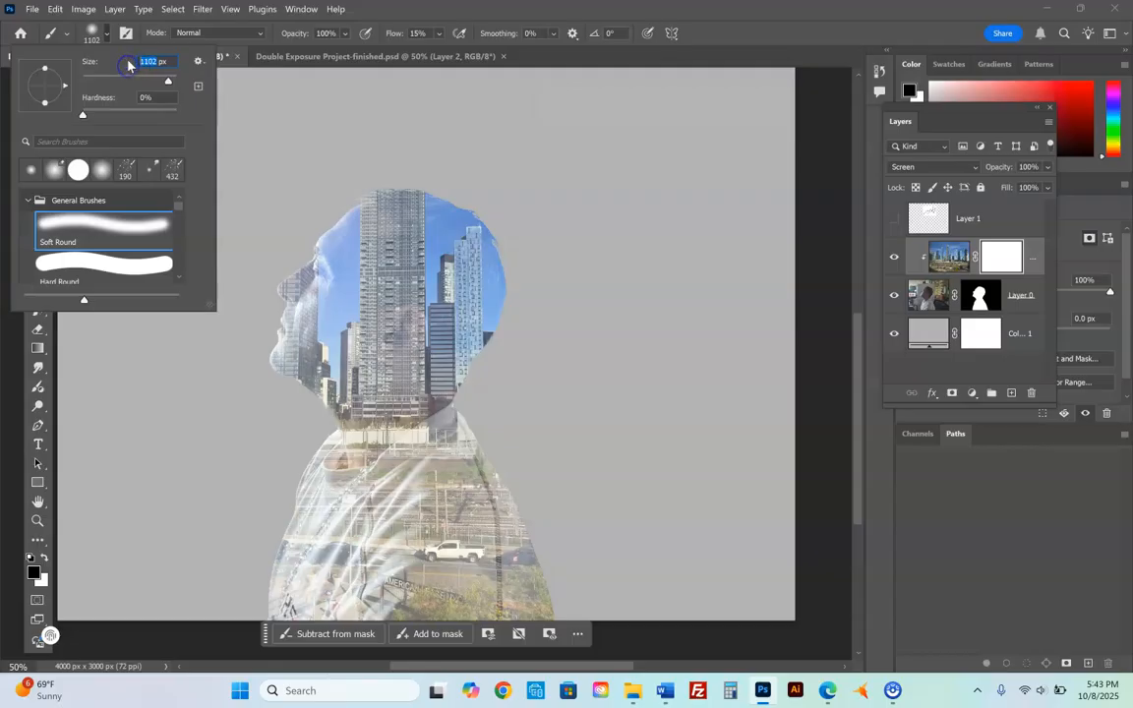
type("700")
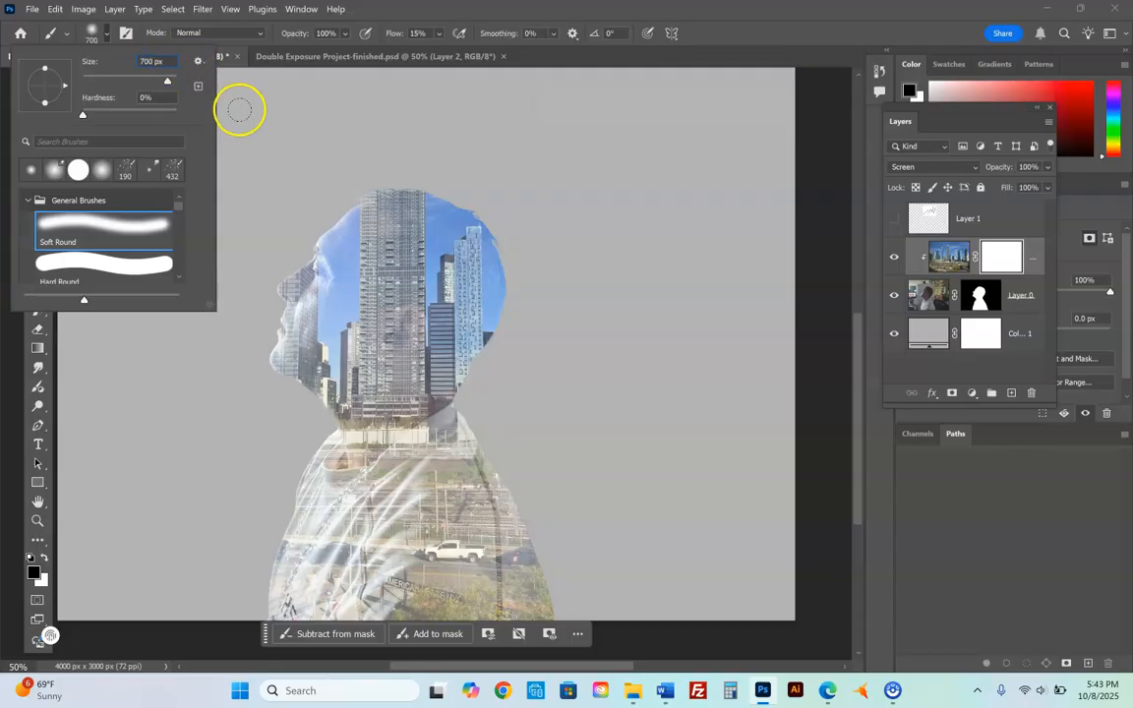
left_click(268, 133)
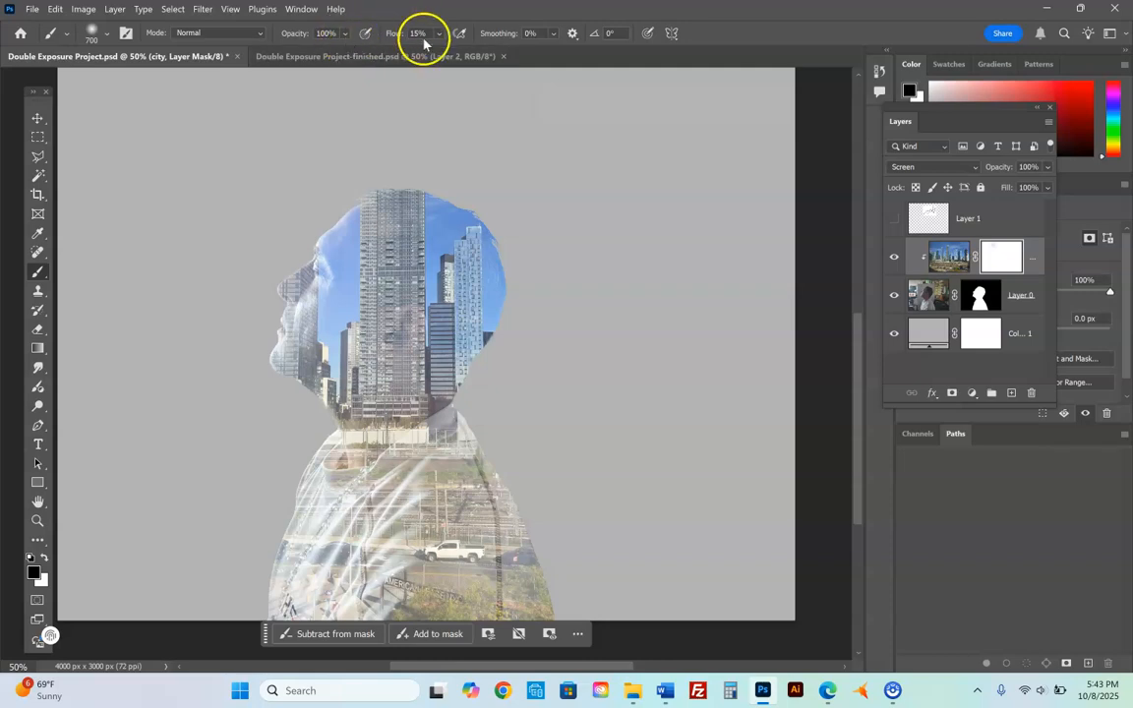
Paint black on the city layer mask with the brush at 100% opacity and 15% flow to reveal the man's face edge and shirt
left_click(345, 34)
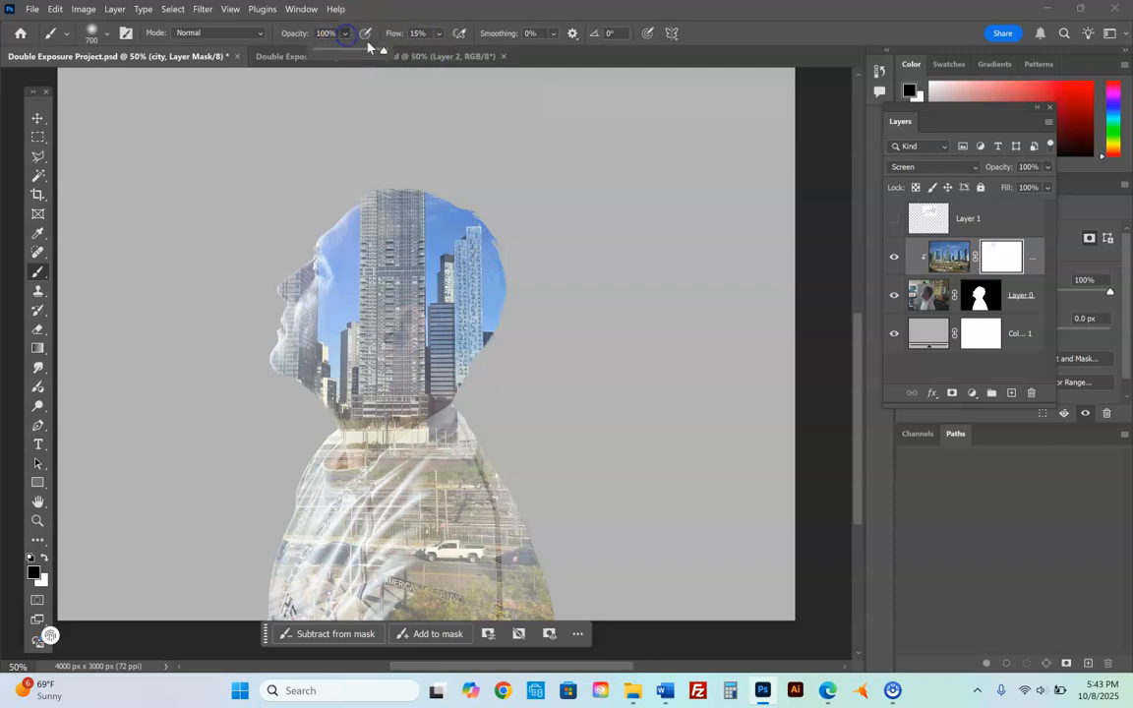
left_click(438, 34)
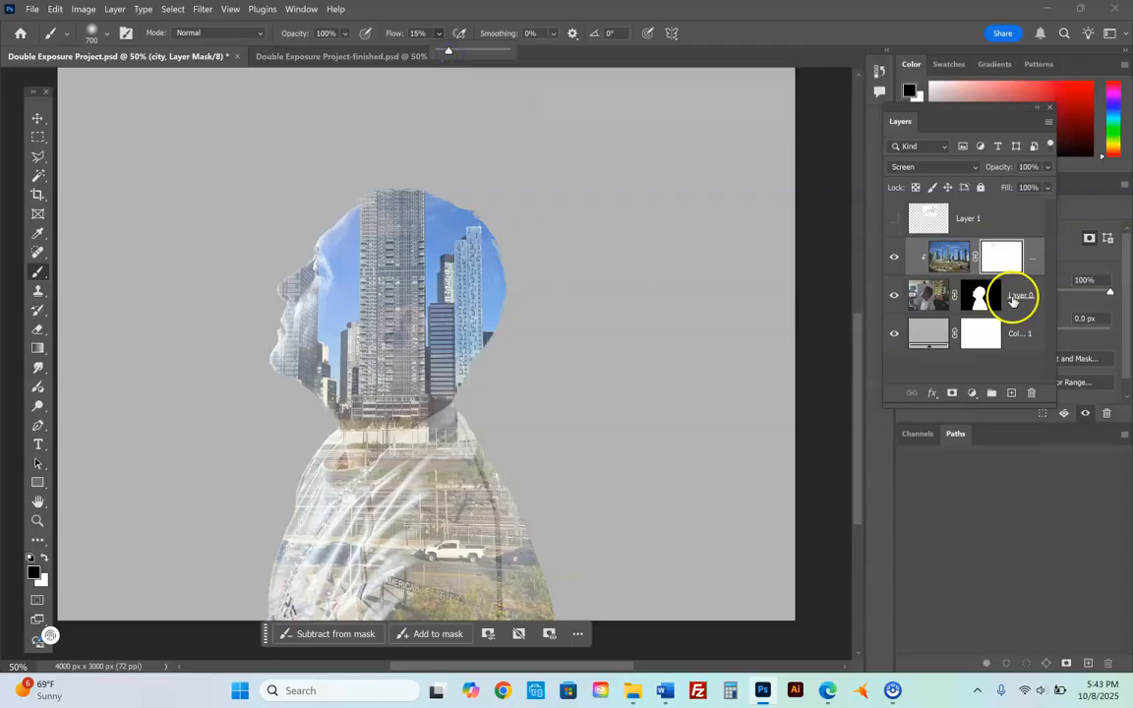
left_click(1004, 265)
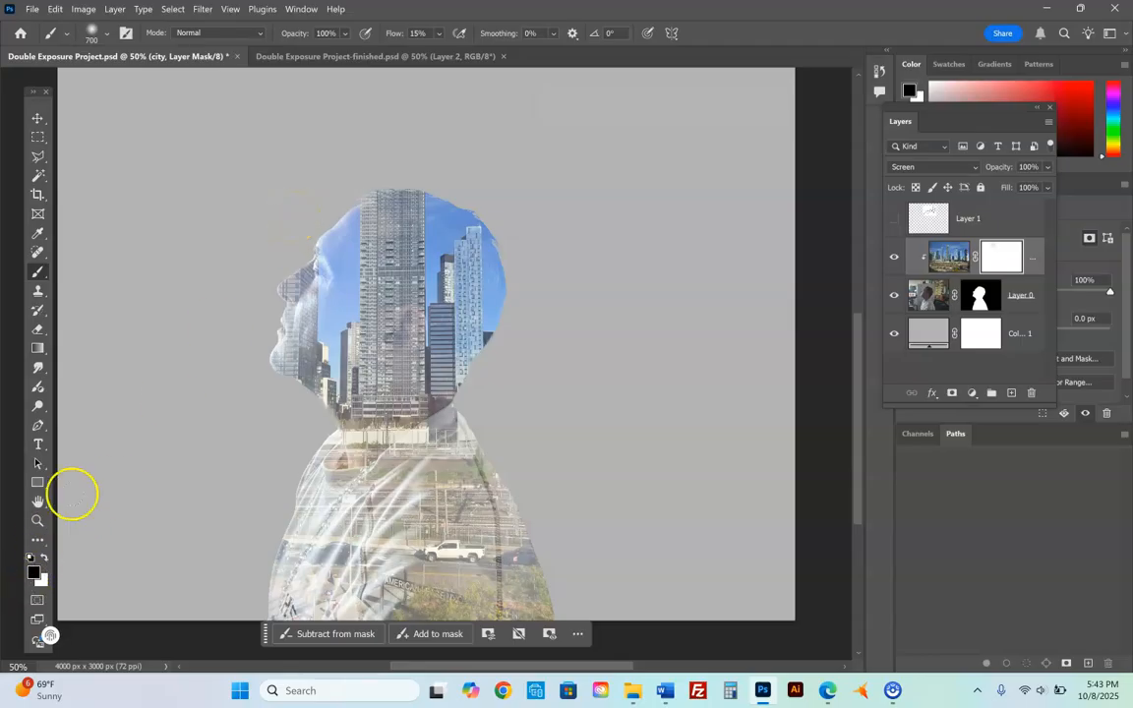
mouse_move(254, 302)
left_mouse_down()
mouse_move(267, 256)
mouse_move(261, 275)
mouse_move(252, 247)
mouse_move(251, 300)
left_mouse_up()
mouse_move(303, 378)
left_mouse_down()
mouse_move(336, 488)
mouse_move(312, 535)
mouse_move(347, 610)
mouse_move(501, 607)
mouse_move(416, 595)
mouse_move(441, 601)
mouse_move(488, 571)
mouse_move(420, 553)
mouse_move(516, 523)
mouse_move(483, 477)
mouse_move(453, 497)
mouse_move(455, 462)
mouse_move(439, 501)
left_mouse_up()
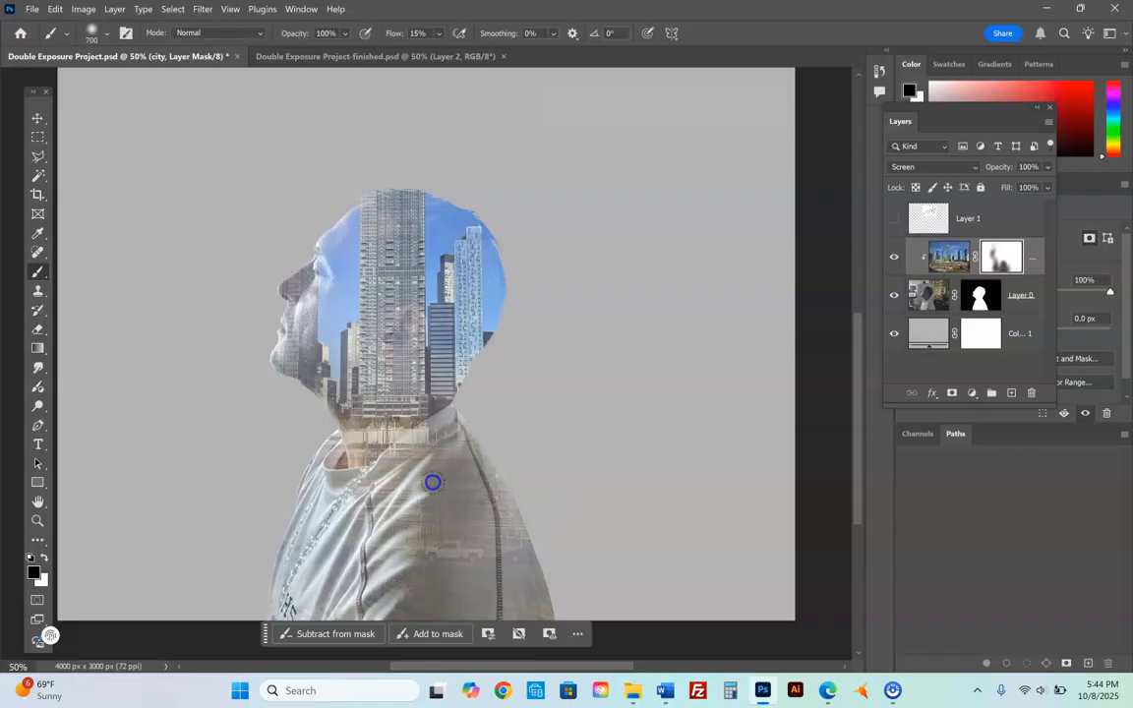
mouse_move(354, 543)
left_mouse_down()
mouse_move(470, 467)
mouse_move(486, 435)
left_mouse_up()
mouse_move(547, 263)
left_mouse_down()
mouse_move(500, 380)
mouse_move(463, 426)
mouse_move(497, 348)
mouse_move(443, 439)
left_mouse_up()
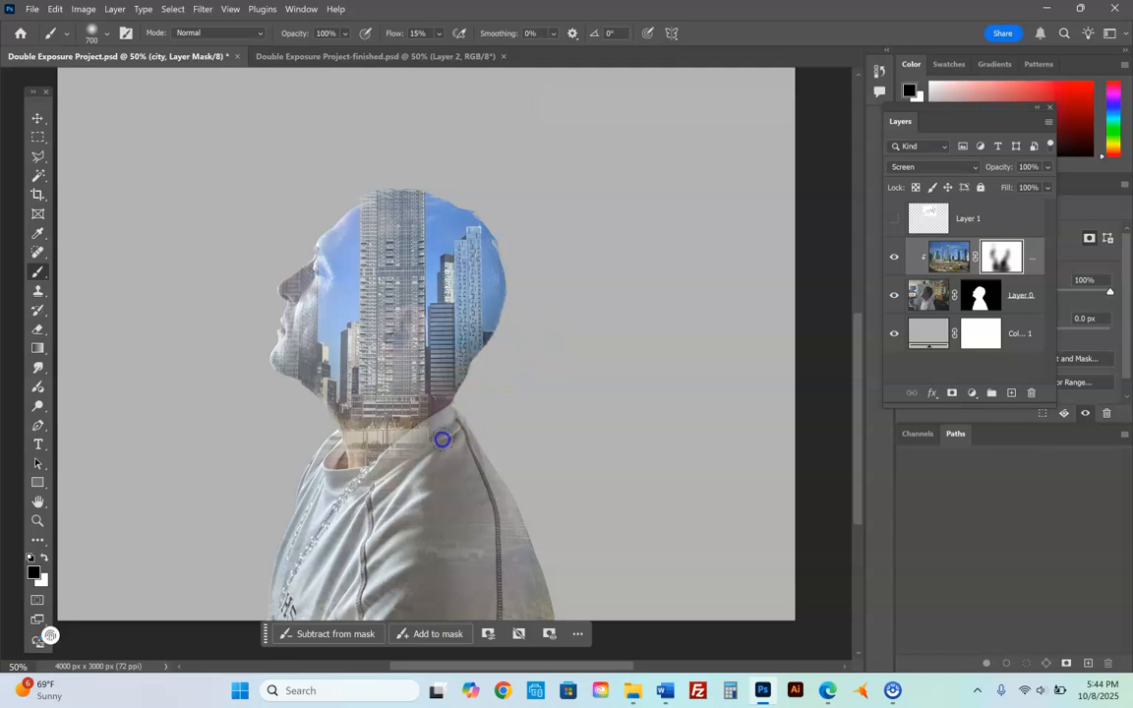
Paint out more of the city on its mask around the ear, top of the head, face, chin and collar
mouse_move(404, 324)
left_mouse_down()
mouse_move(339, 339)
mouse_move(313, 314)
mouse_move(288, 246)
mouse_move(334, 193)
mouse_move(297, 204)
mouse_move(316, 182)
mouse_move(295, 180)
mouse_move(426, 150)
left_mouse_up()
left_click_drag(291, 252, 235, 374)
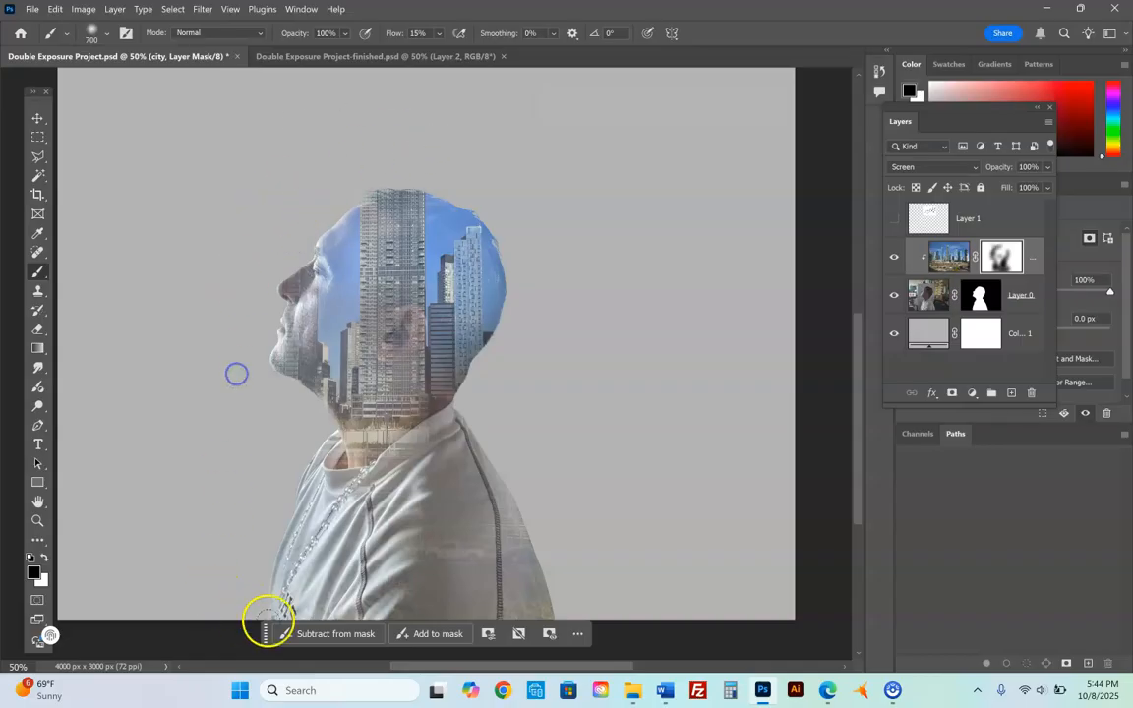
left_click_drag(331, 373, 321, 377)
mouse_move(284, 424)
left_mouse_down()
mouse_move(379, 531)
mouse_move(287, 433)
left_mouse_up()
left_click_drag(336, 502, 333, 484)
left_click(337, 496)
left_click(477, 425)
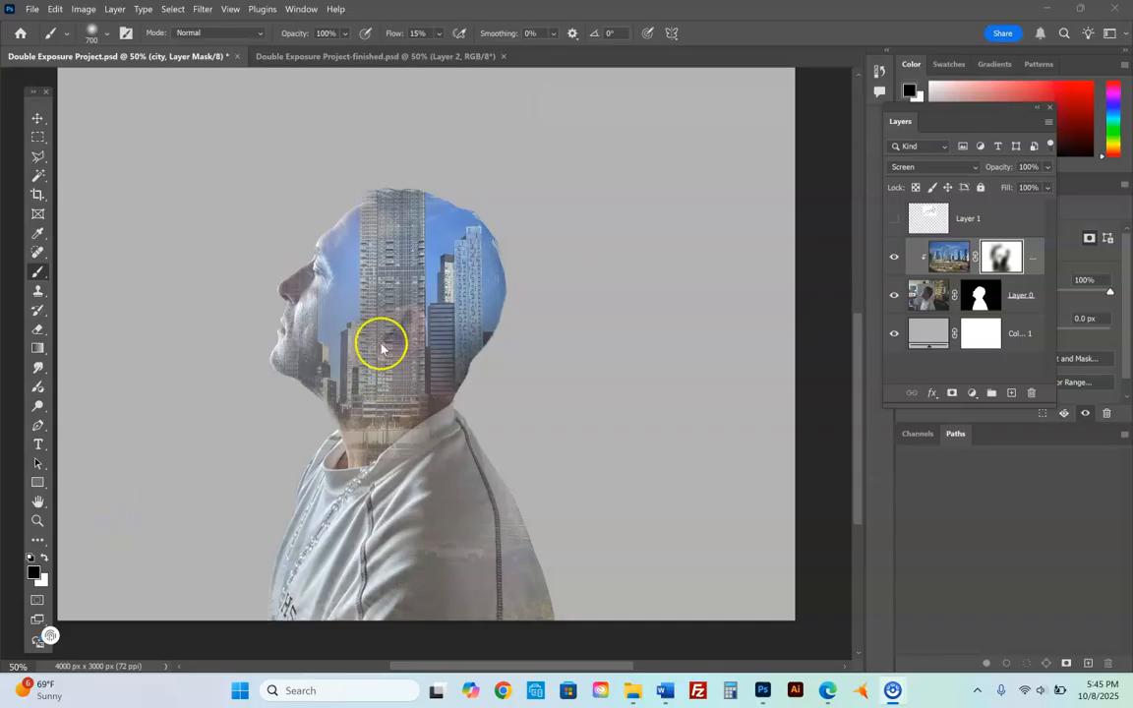
Refine the city layer mask with a 700 px Soft Round brush over the forehead, shirt, nape and ear
left_click(37, 272)
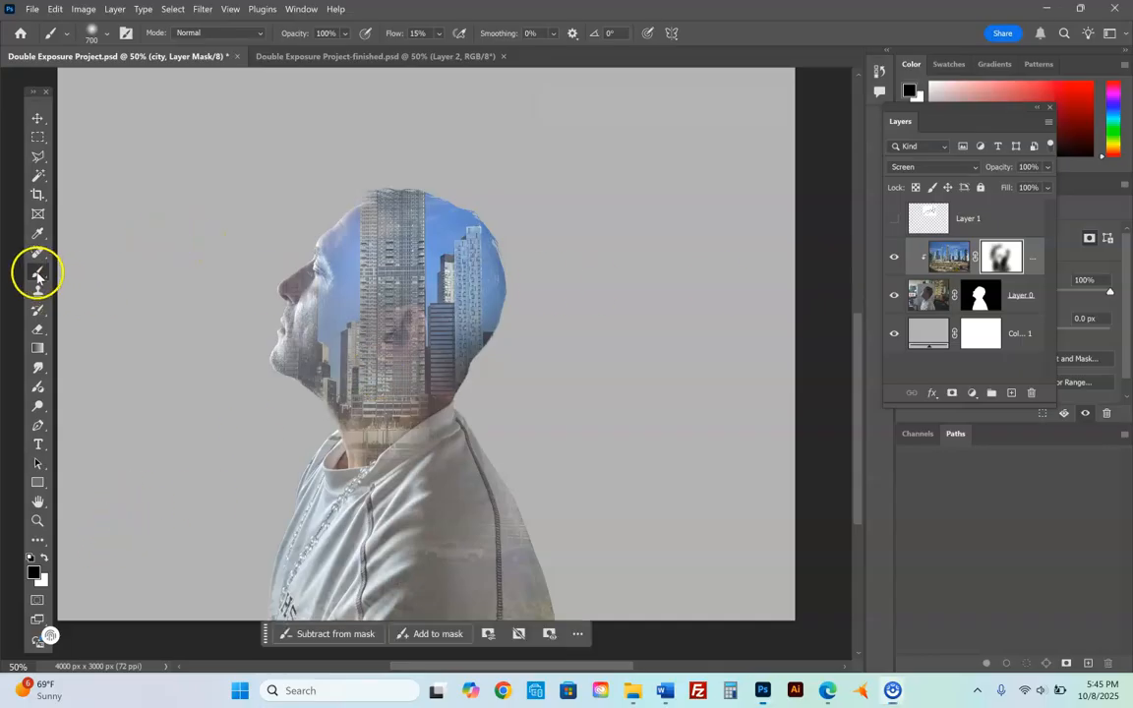
left_click(103, 32)
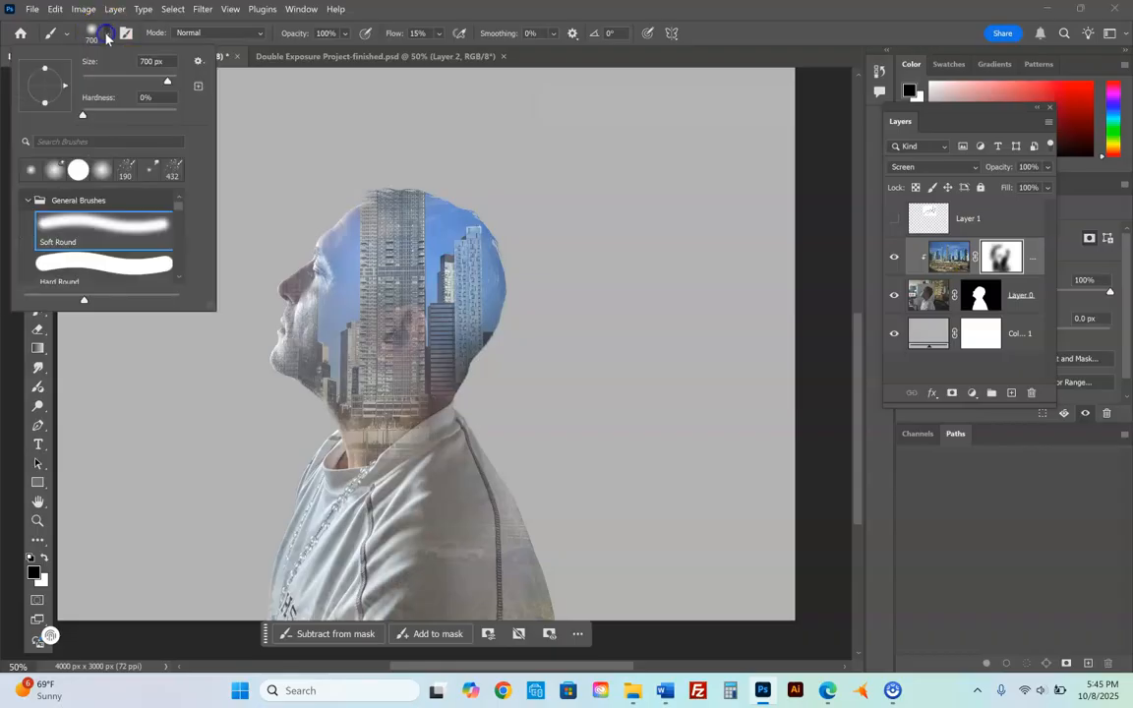
left_click(114, 222)
left_click(327, 156)
left_click_drag(288, 183, 270, 194)
left_click_drag(304, 498, 322, 499)
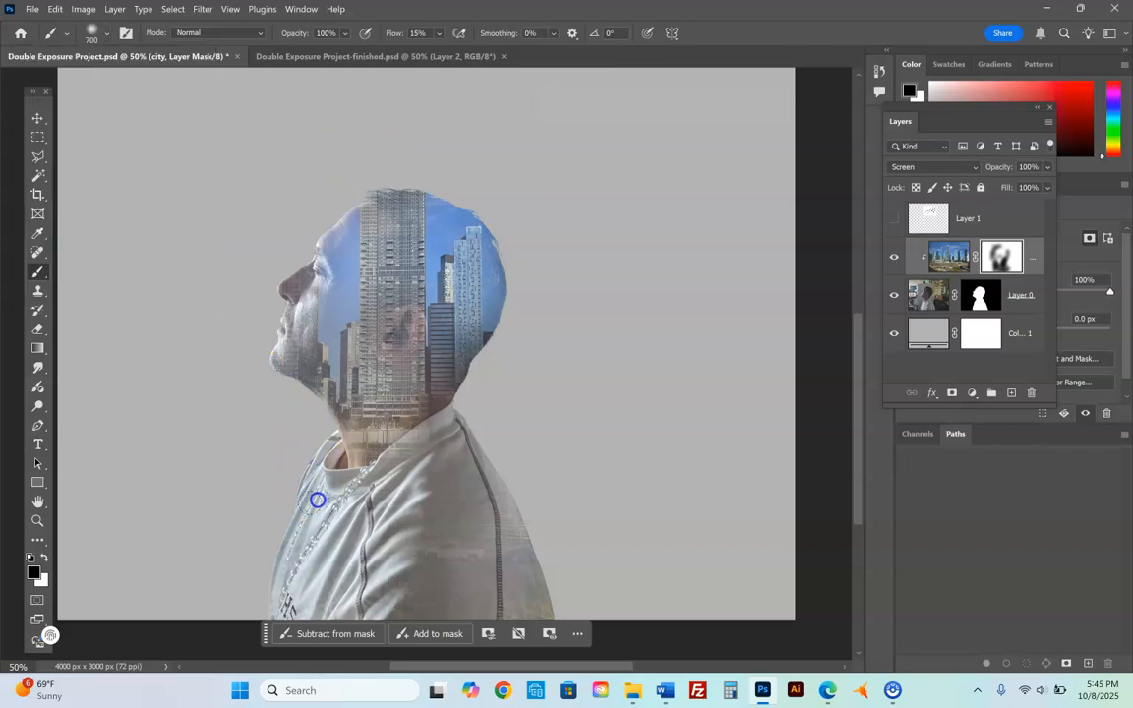
left_click_drag(464, 388, 509, 351)
mouse_move(418, 329)
left_mouse_down()
mouse_move(427, 239)
mouse_move(601, 403)
mouse_move(570, 486)
mouse_move(473, 302)
mouse_move(471, 236)
mouse_move(397, 182)
mouse_move(497, 254)
left_mouse_up()
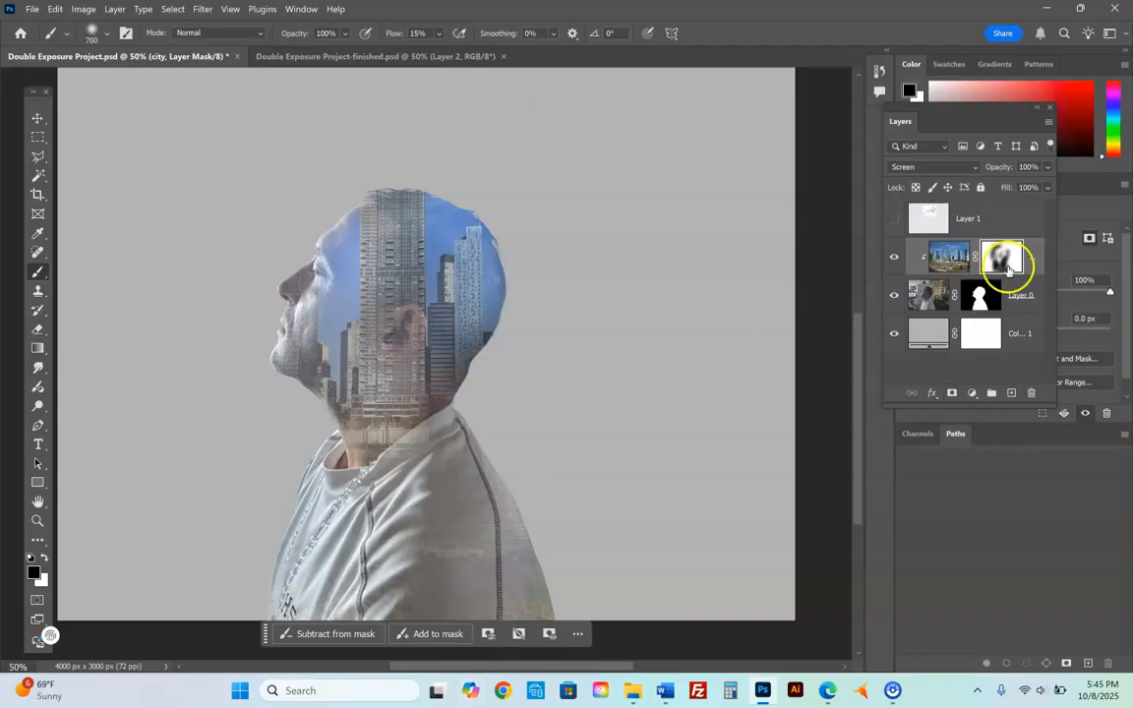
left_click(929, 334)
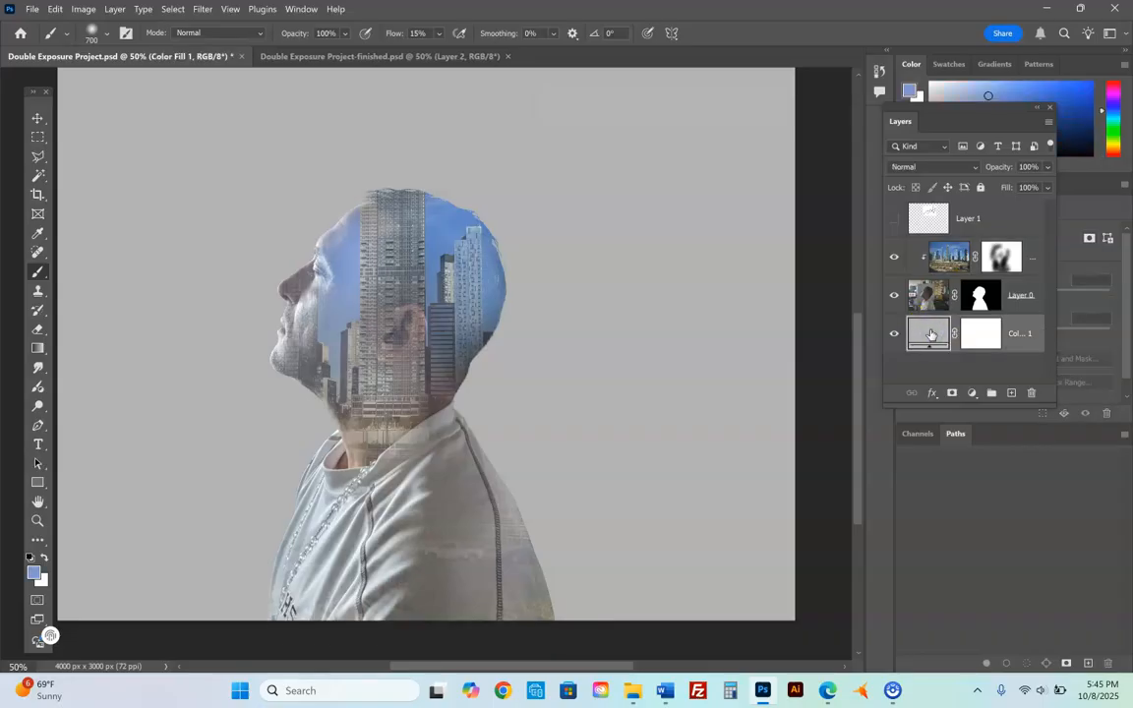
double_click(929, 332)
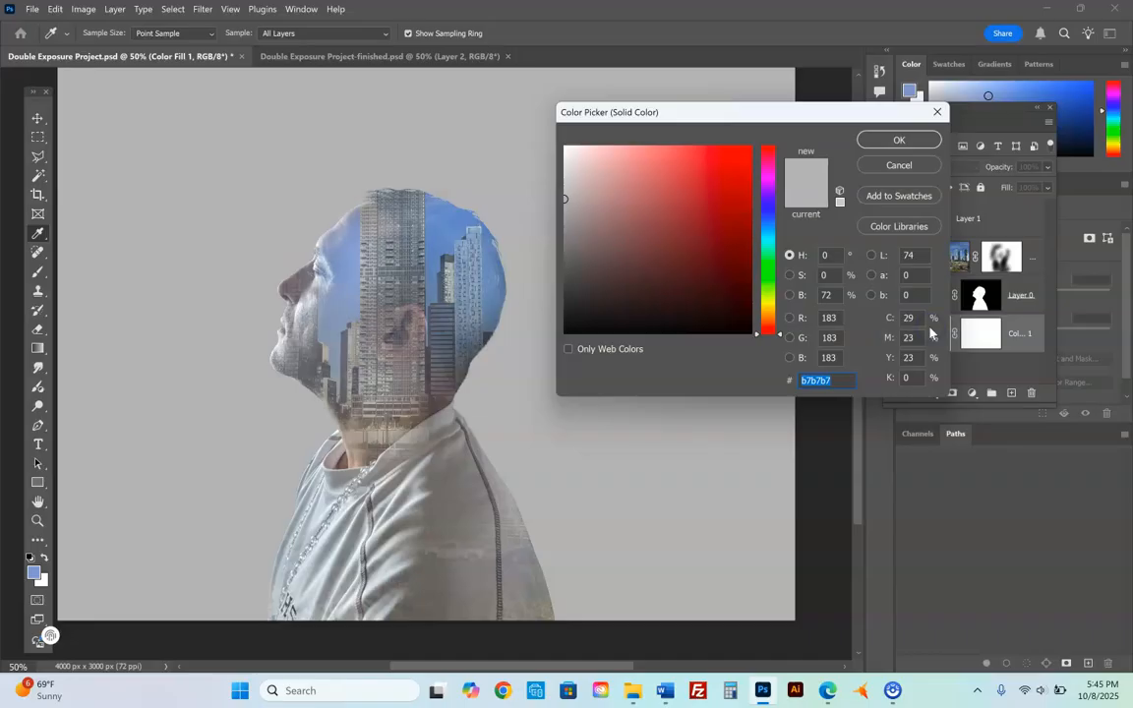
left_click(923, 165)
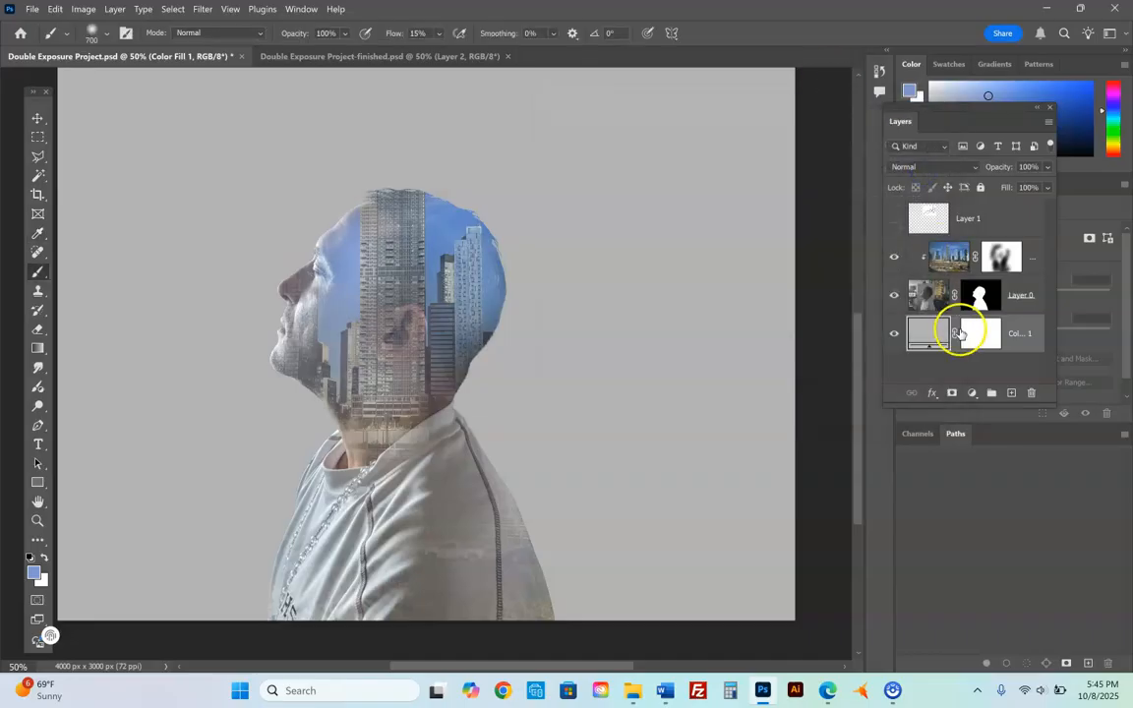
left_click(38, 233)
left_click(461, 234)
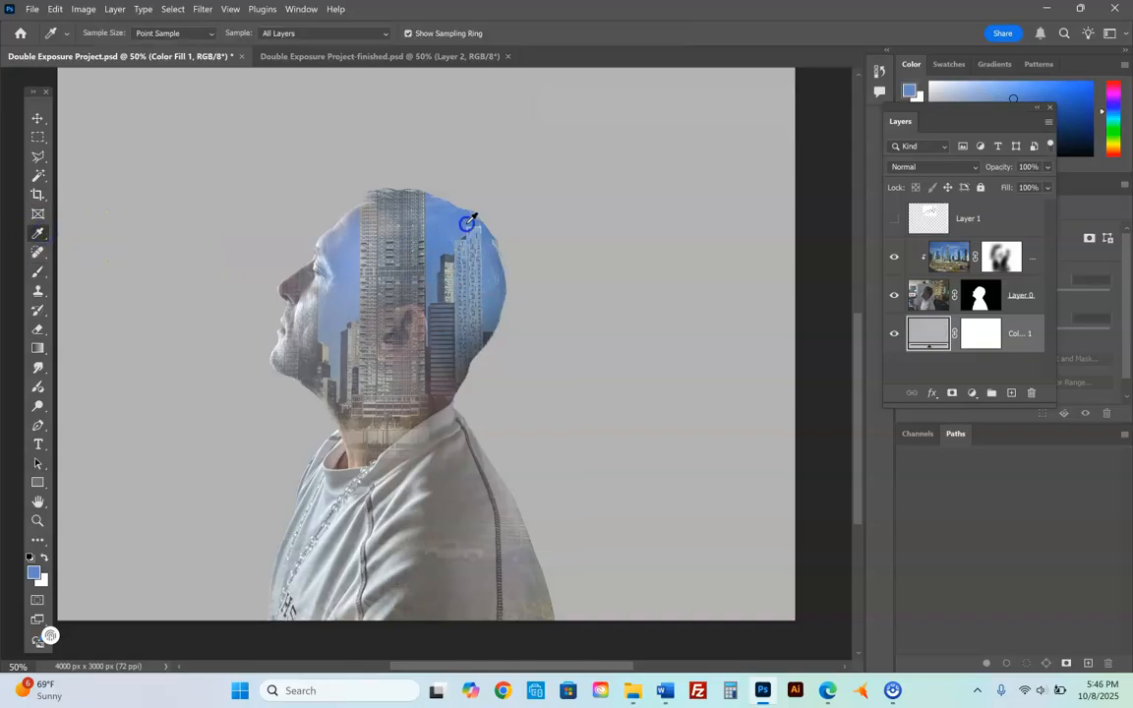
left_click(988, 336)
left_click(473, 218)
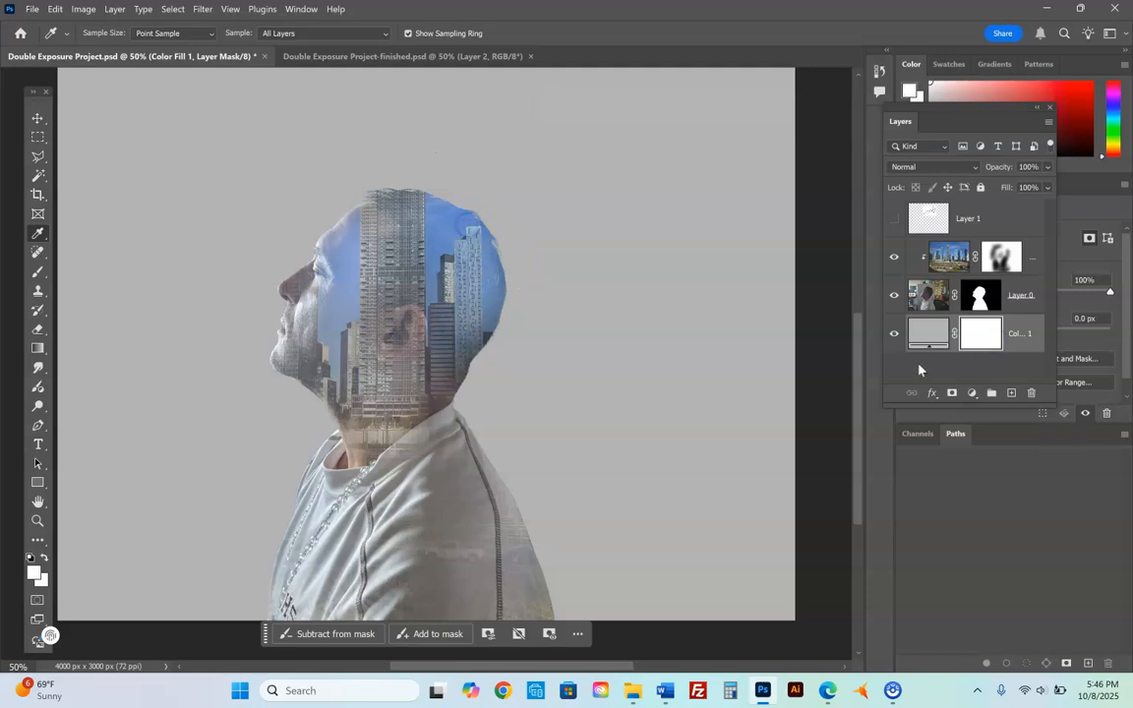
Recolor the solid color background layer to the blue 6289c6 sampled from the city sky in the man's head
left_click(928, 334)
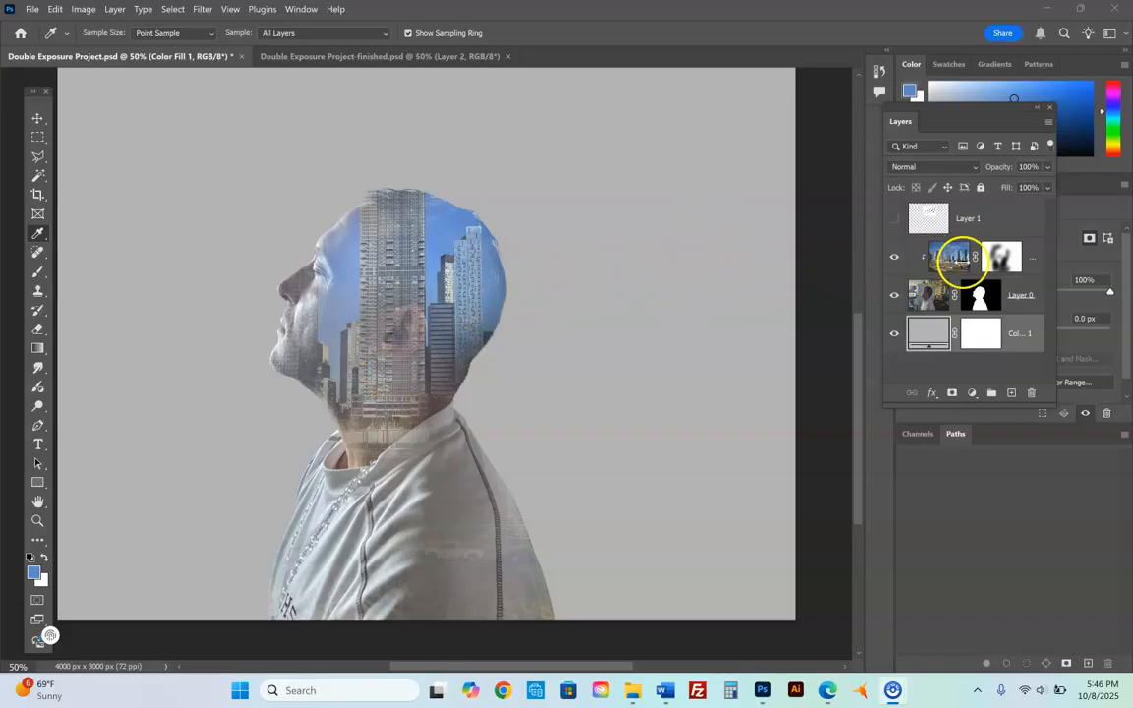
left_click(934, 333)
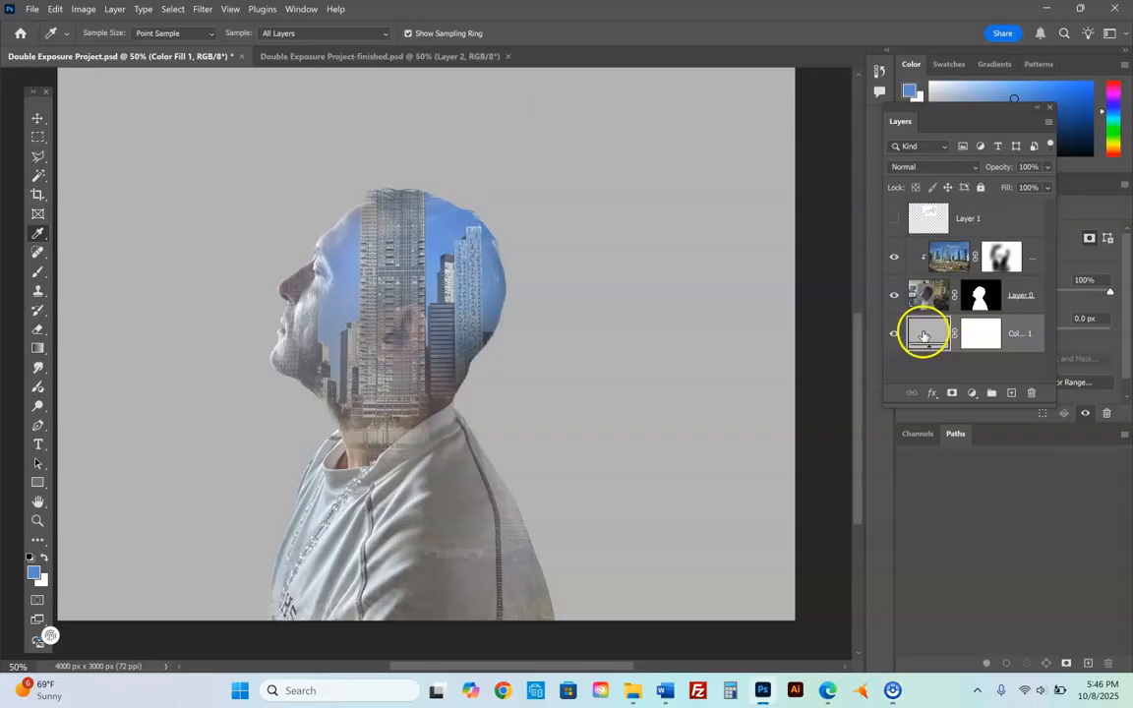
double_click(922, 335)
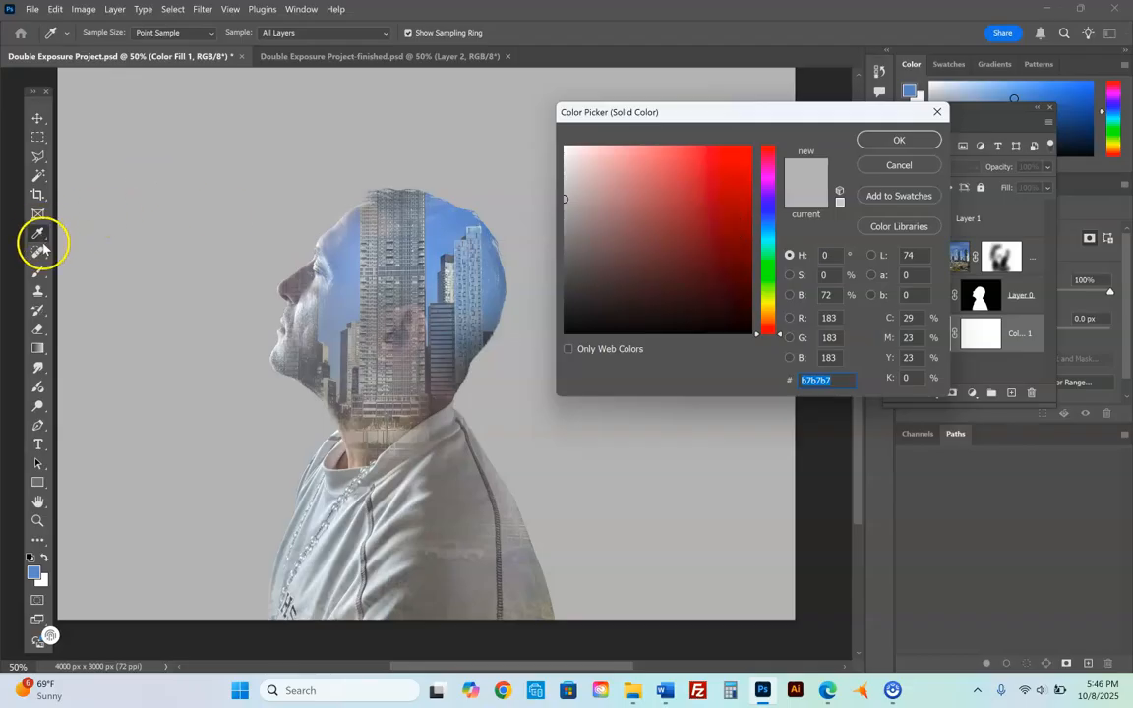
left_click(451, 212)
mouse_move(464, 207)
left_mouse_down()
mouse_move(468, 226)
mouse_move(456, 197)
mouse_move(413, 232)
mouse_move(463, 212)
left_mouse_up()
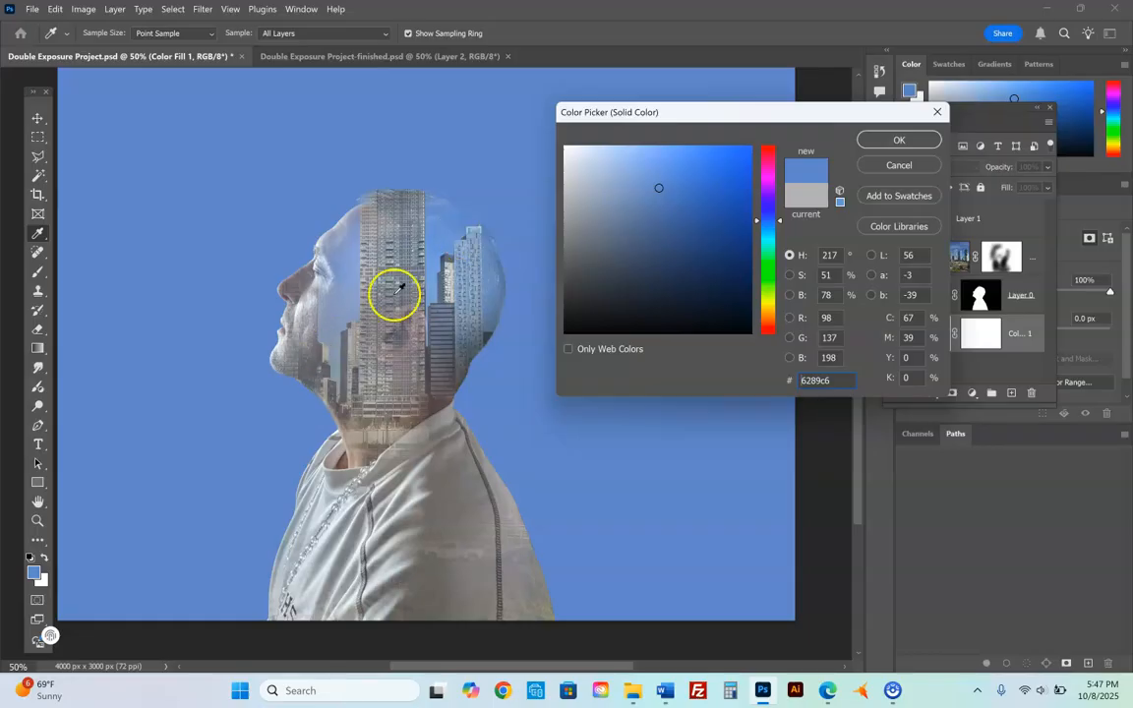
left_click(899, 140)
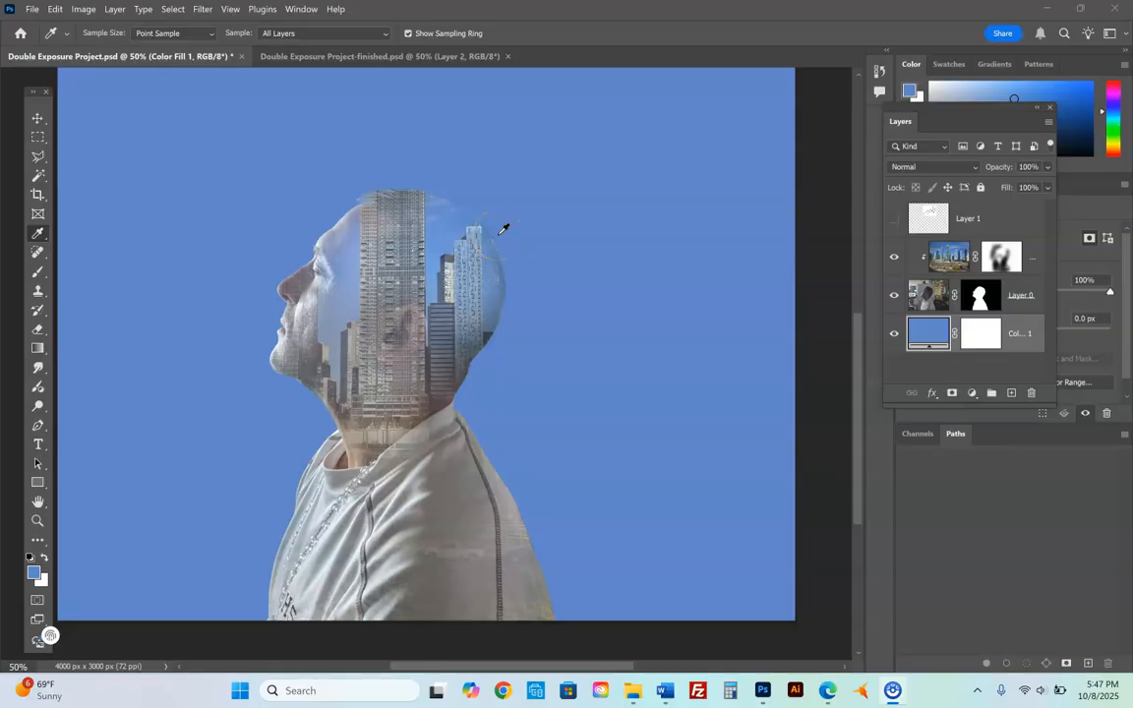
Show the birds on Layer 1 and set that layer's blend mode to Multiply
left_click(896, 224)
left_click(895, 220)
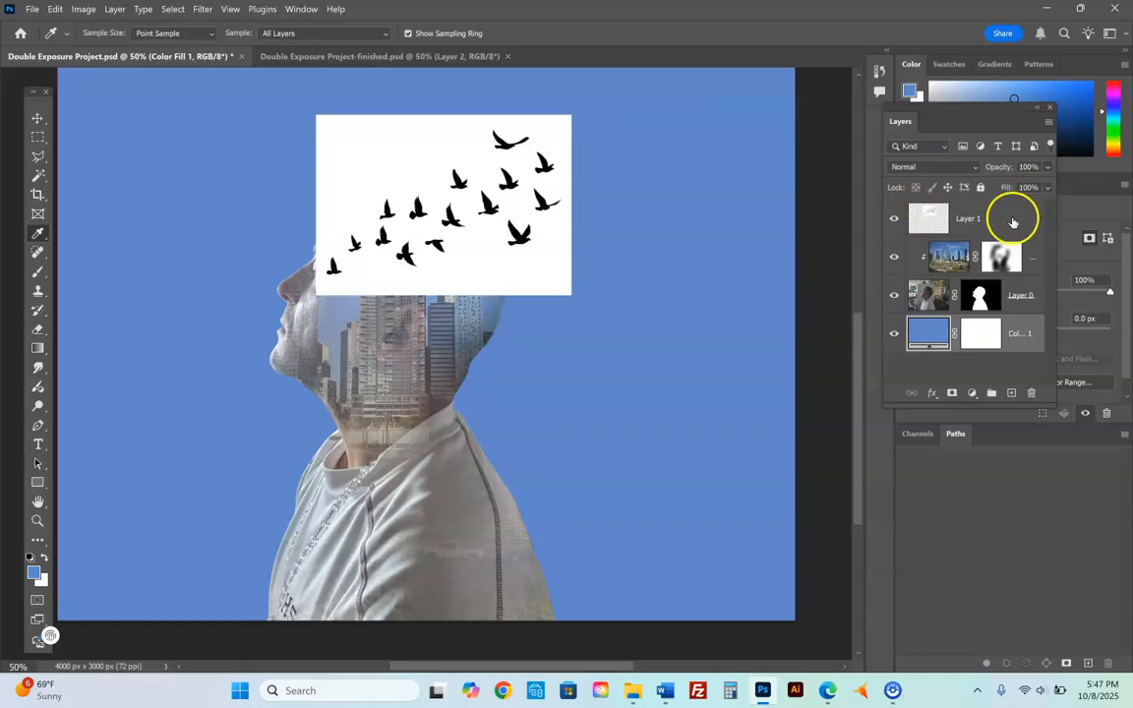
left_click(974, 168)
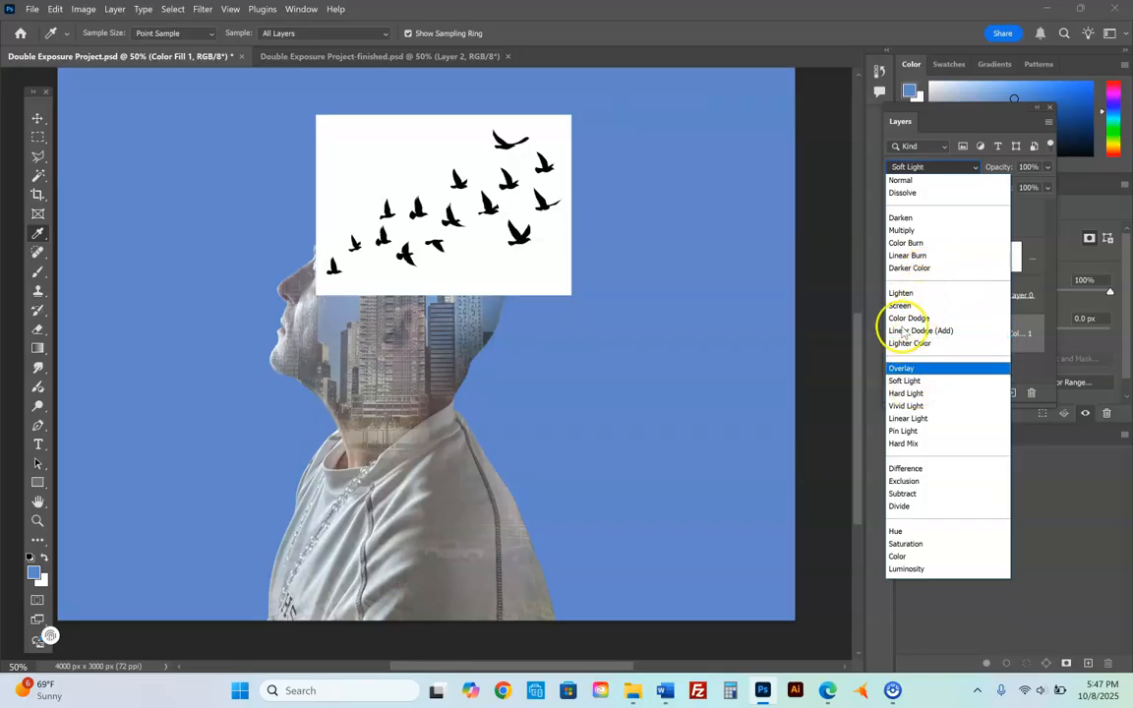
left_click(897, 232)
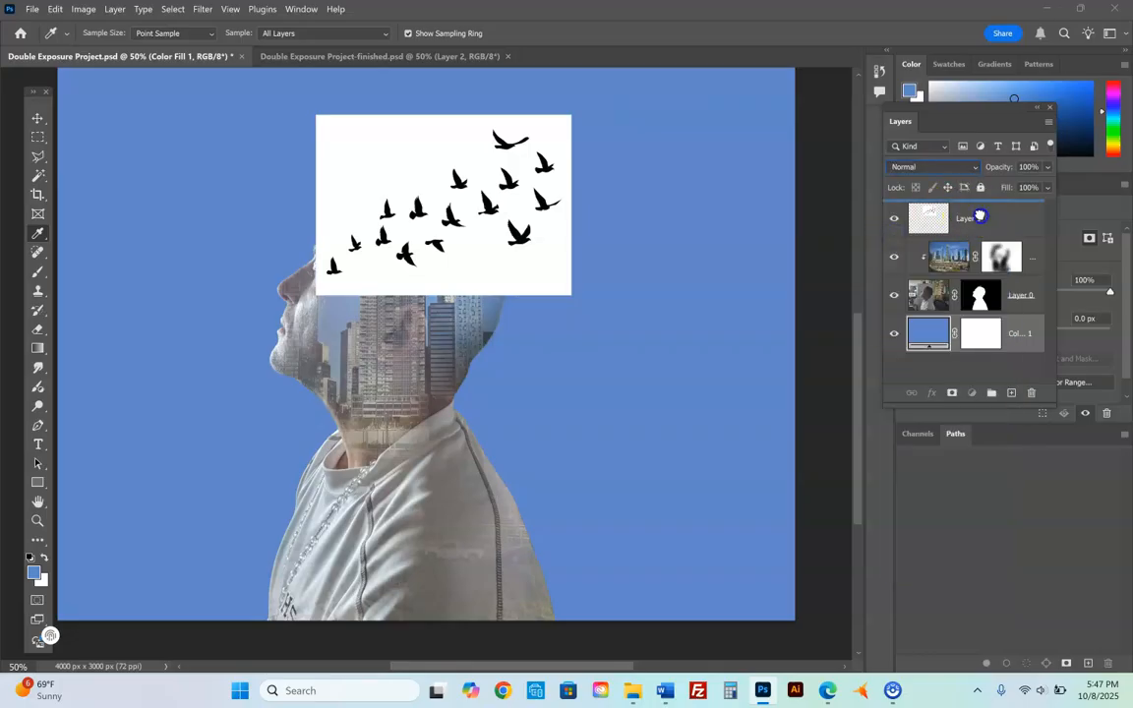
left_click(969, 218)
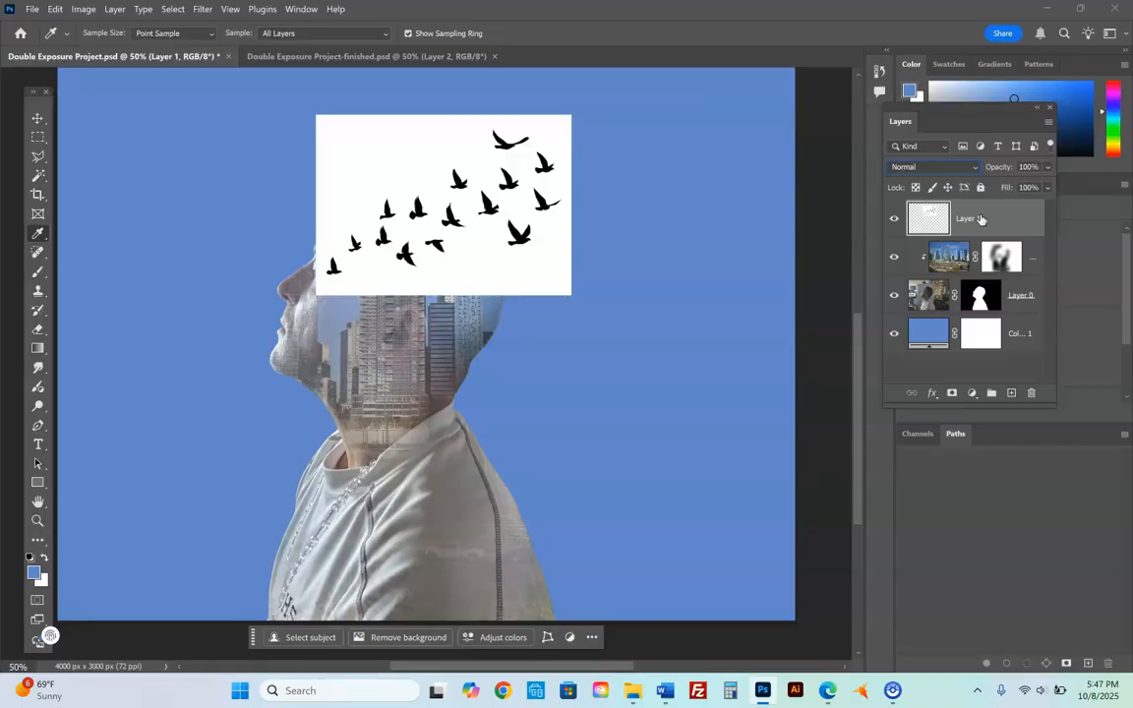
left_click(969, 169)
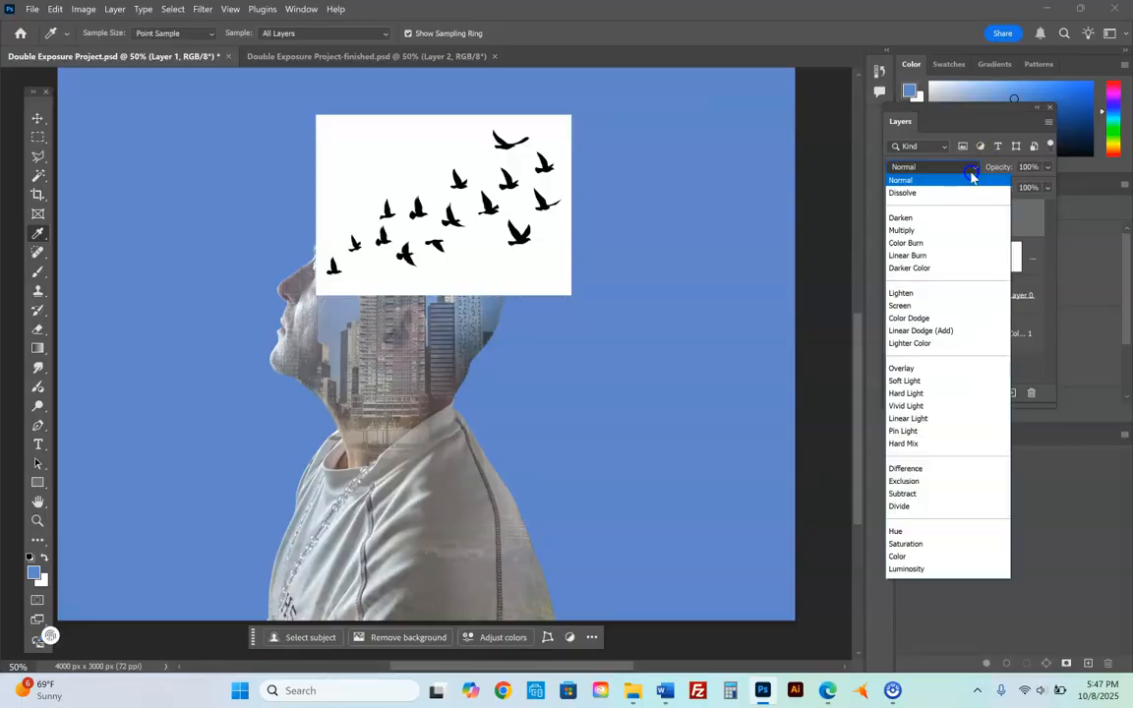
left_click(916, 230)
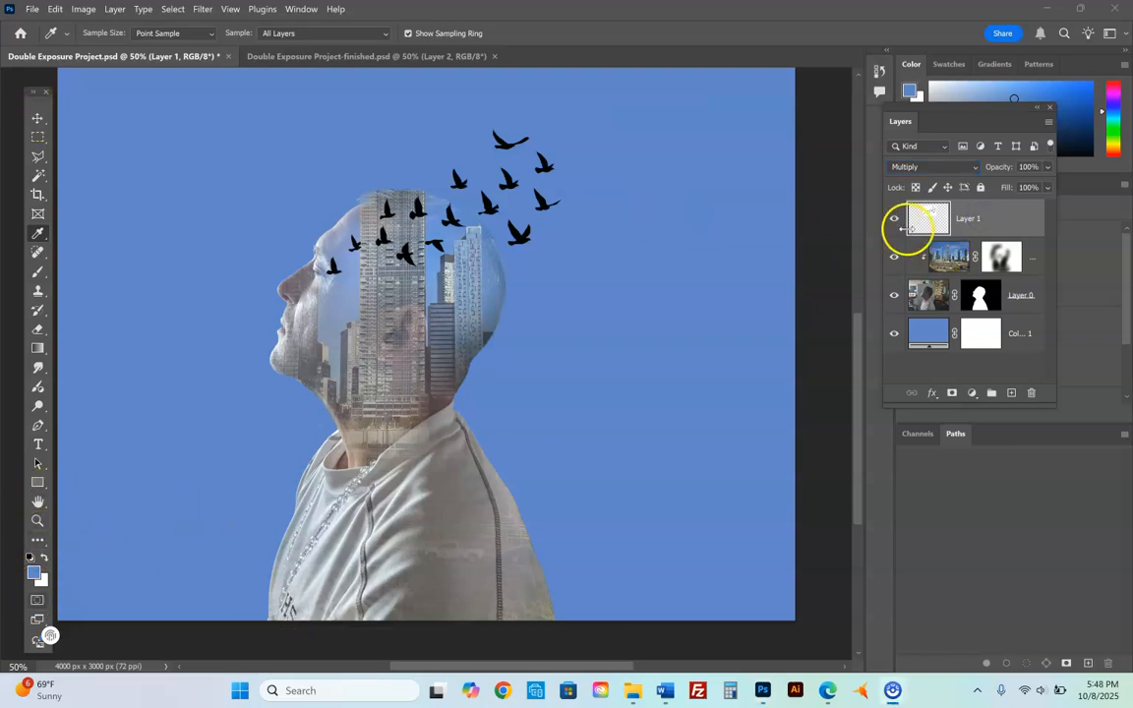
Move the flock of birds on Layer 1 slightly down and to the right over the back of the head
left_click(976, 222)
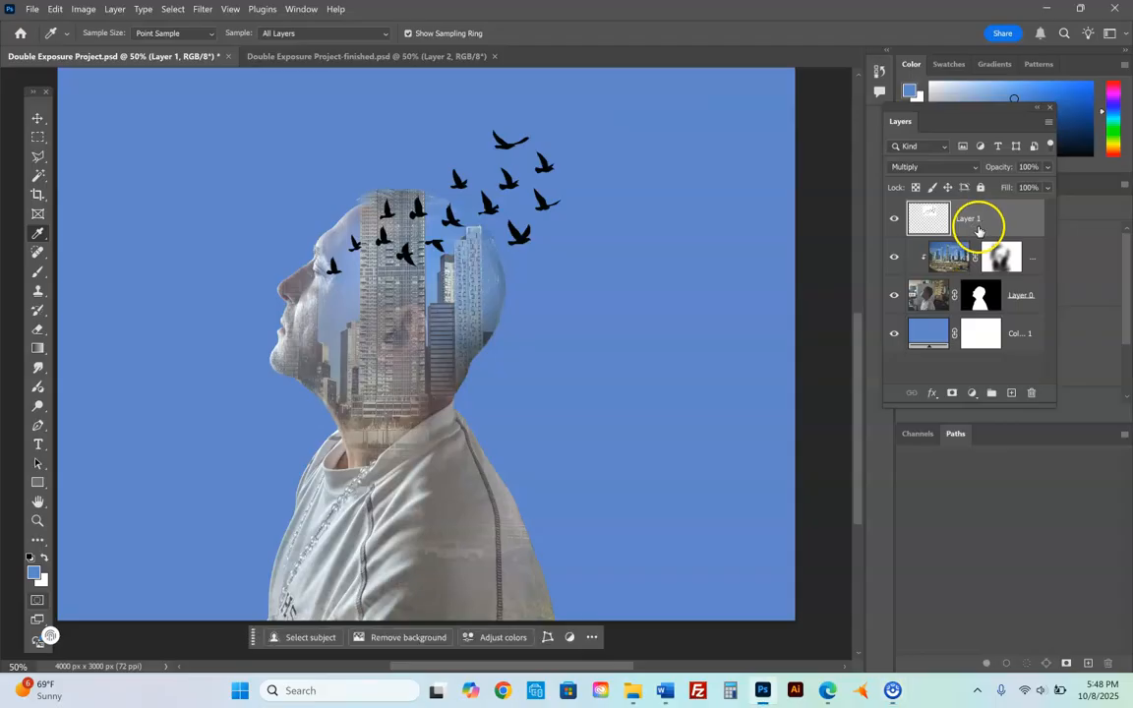
left_click(35, 120)
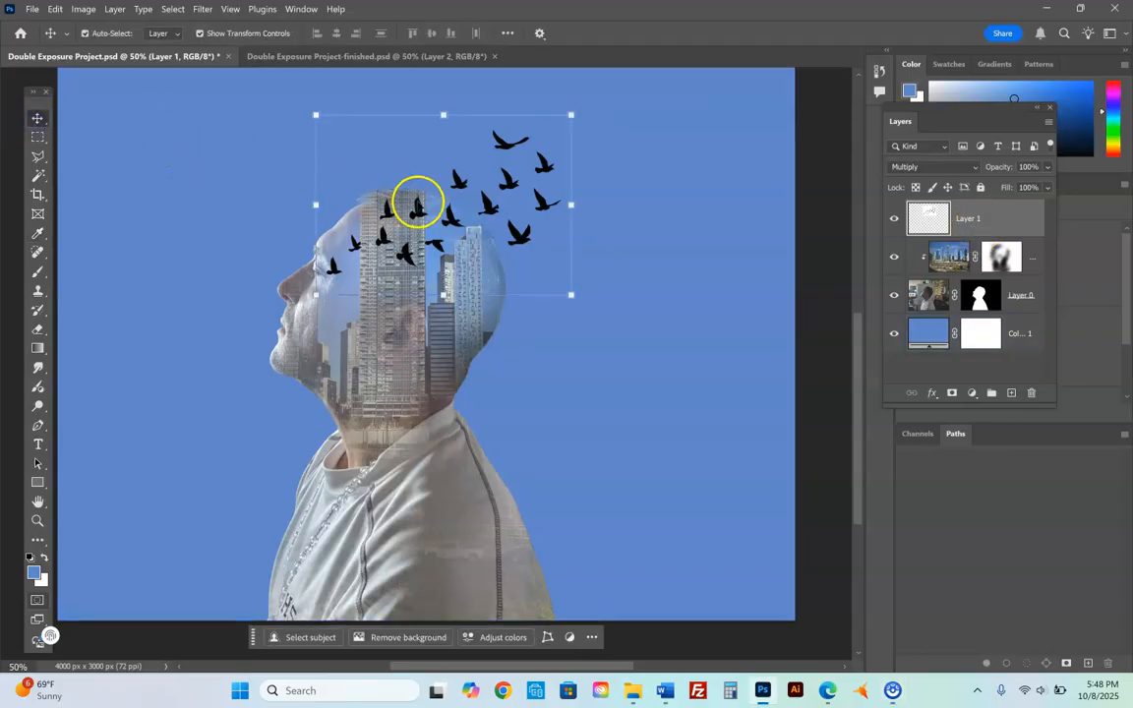
left_click_drag(458, 184, 436, 224)
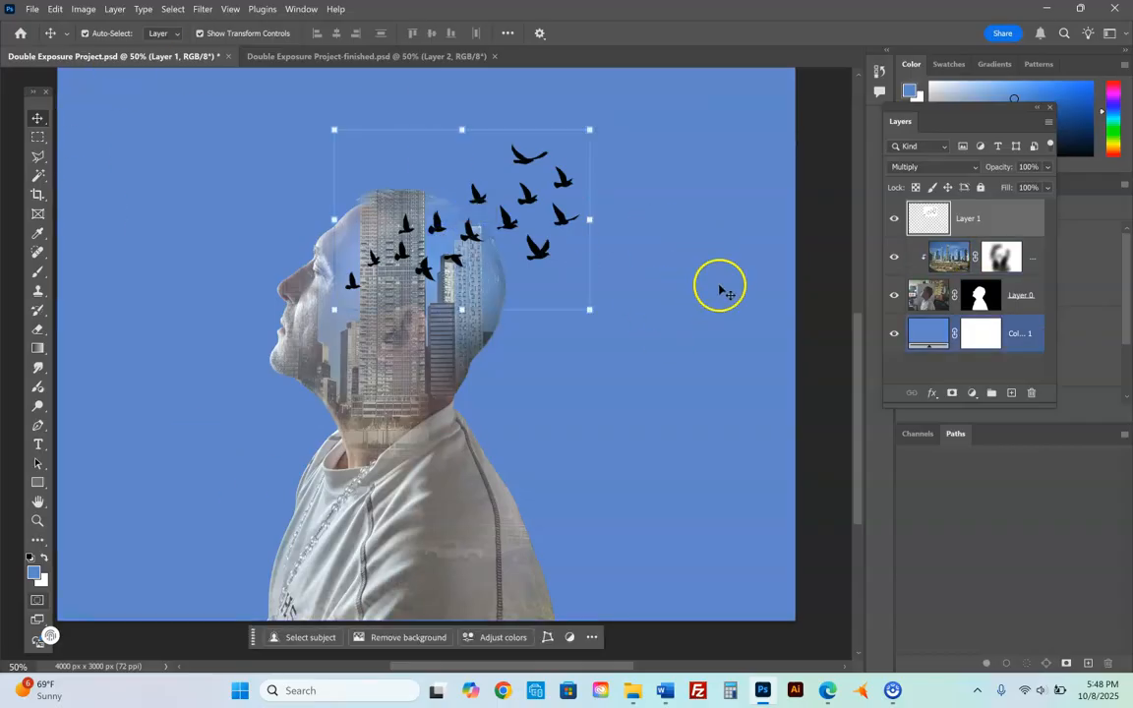
left_click(40, 117)
left_click(180, 115)
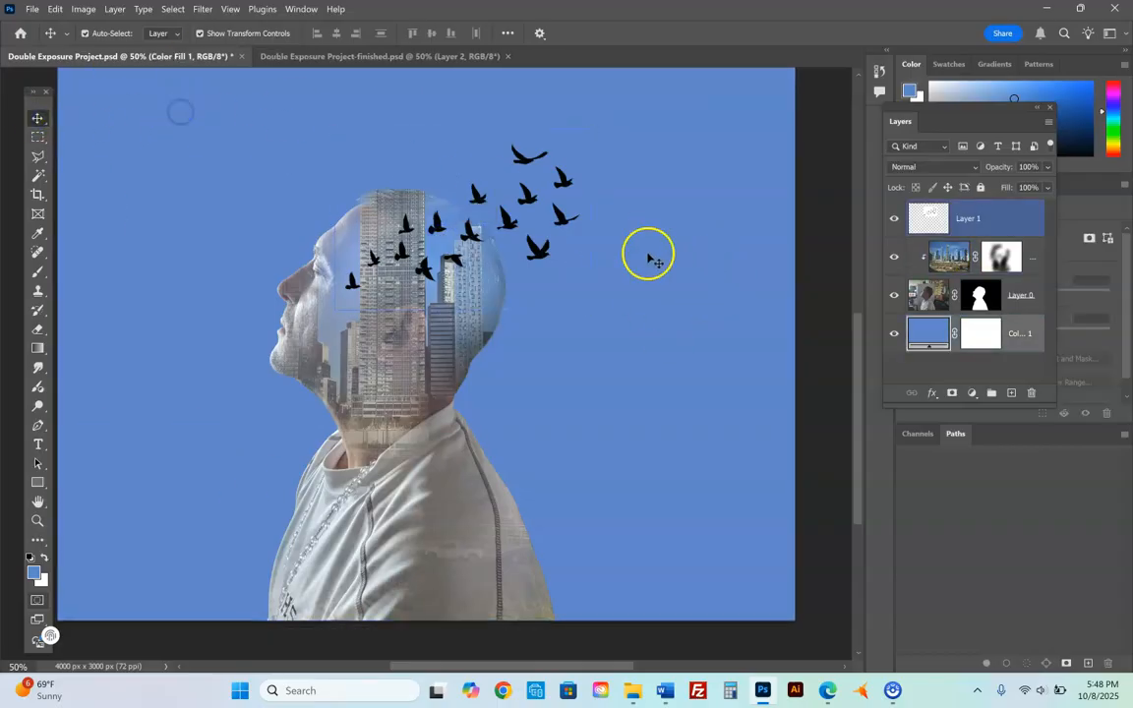
Try erasing the lowest bird behind the head on Layer 1 with a 259 px eraser, and undo the erasure
left_click(37, 329)
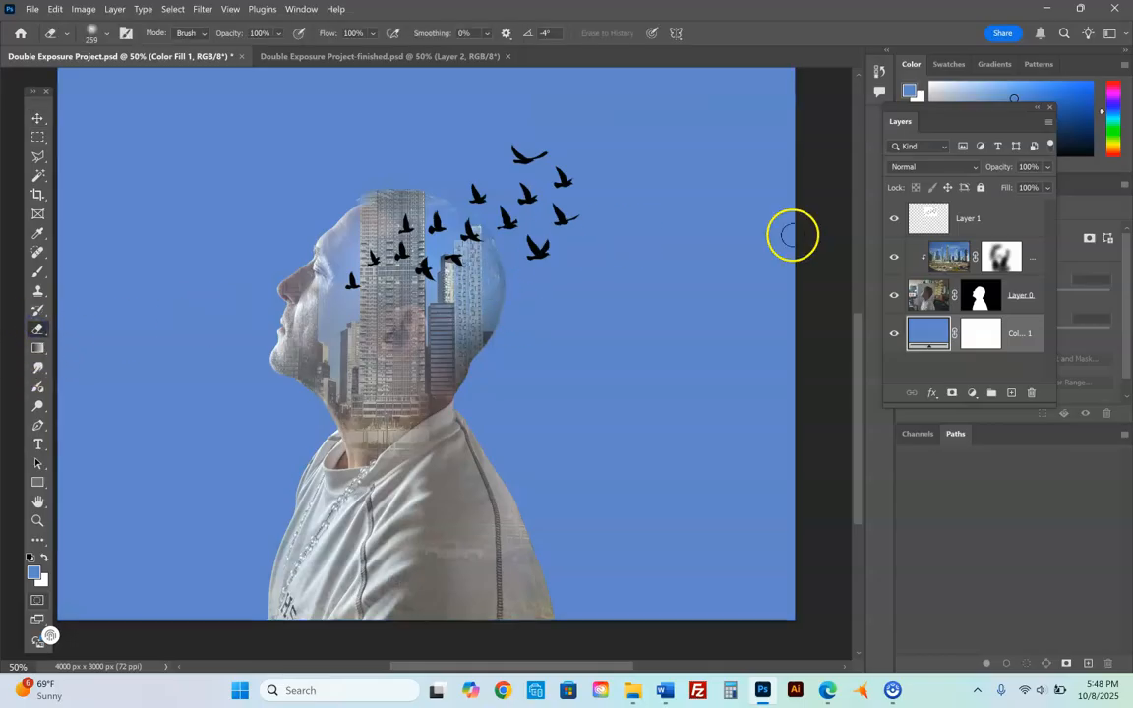
left_click(989, 218)
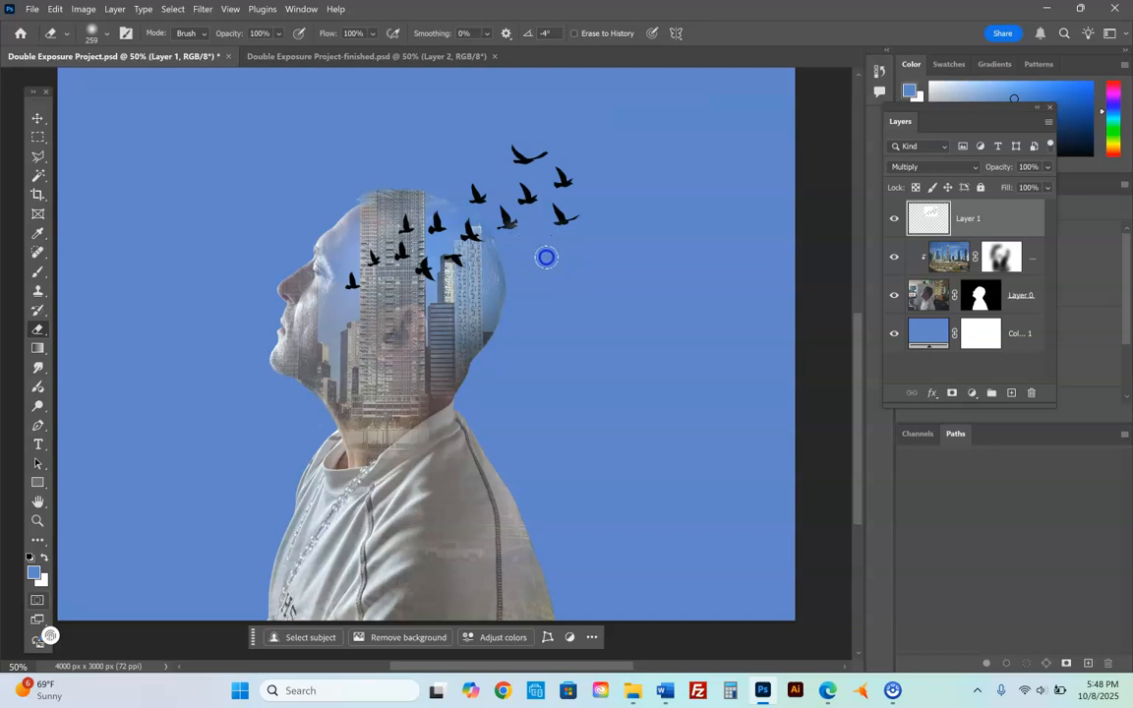
key("ctrl+z")
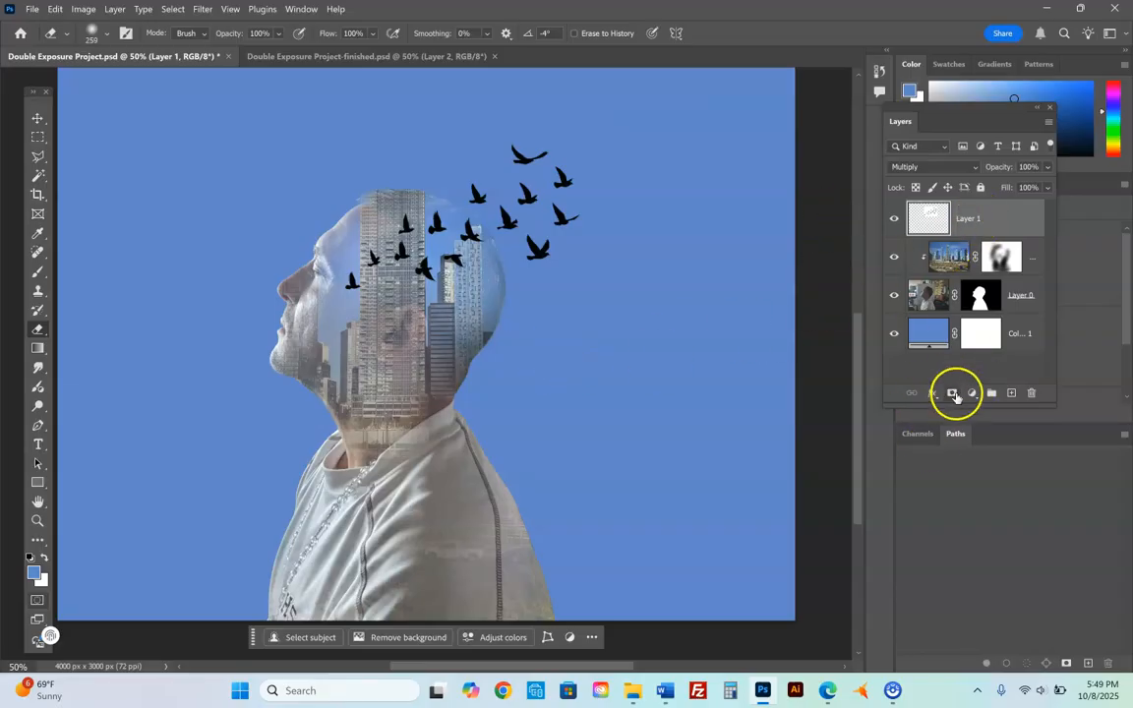
Add a white layer mask to the birds on Layer 1
left_click(955, 397)
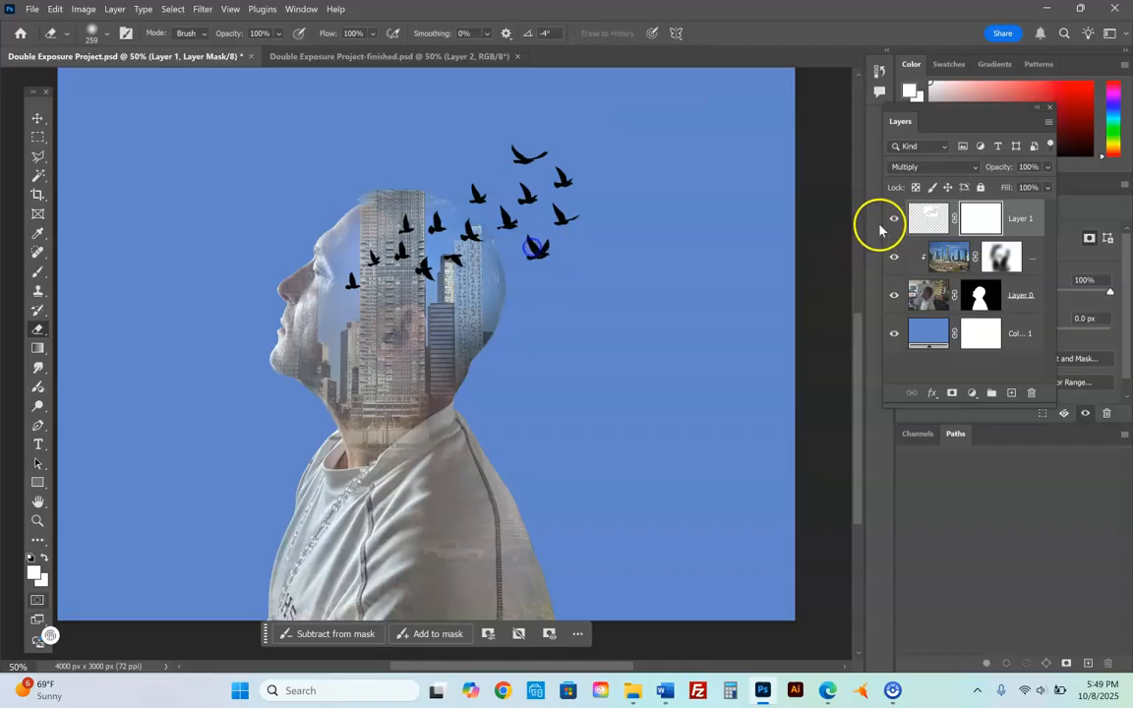
Erase the lowest bird behind the head from the image content of Layer 1 rather than its mask
left_click(937, 225)
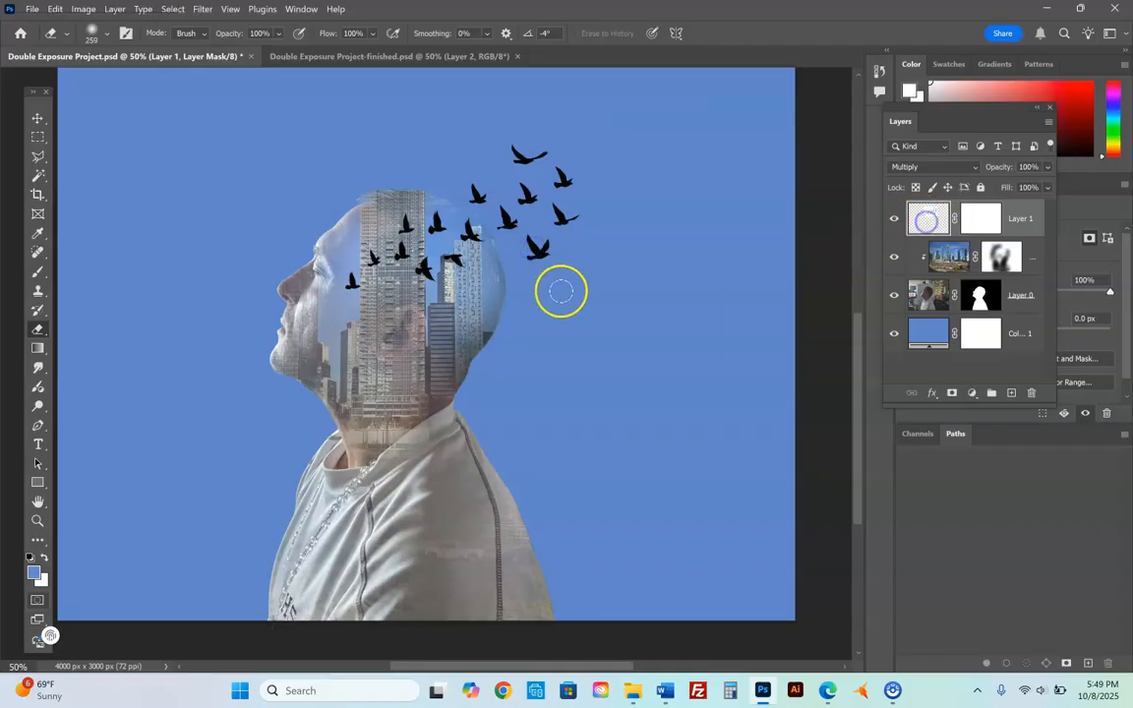
left_click_drag(539, 248, 543, 254)
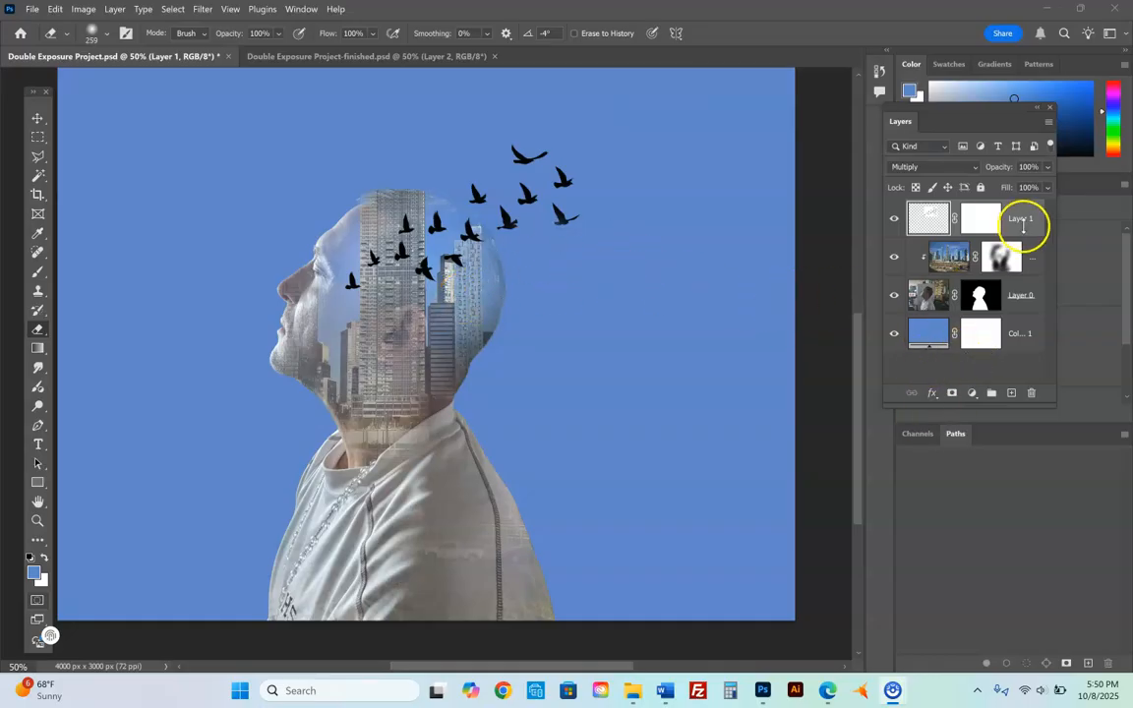
Select all four layers, from Layer 1 down to the color fill layer, and merge them into one
left_click(1022, 339)
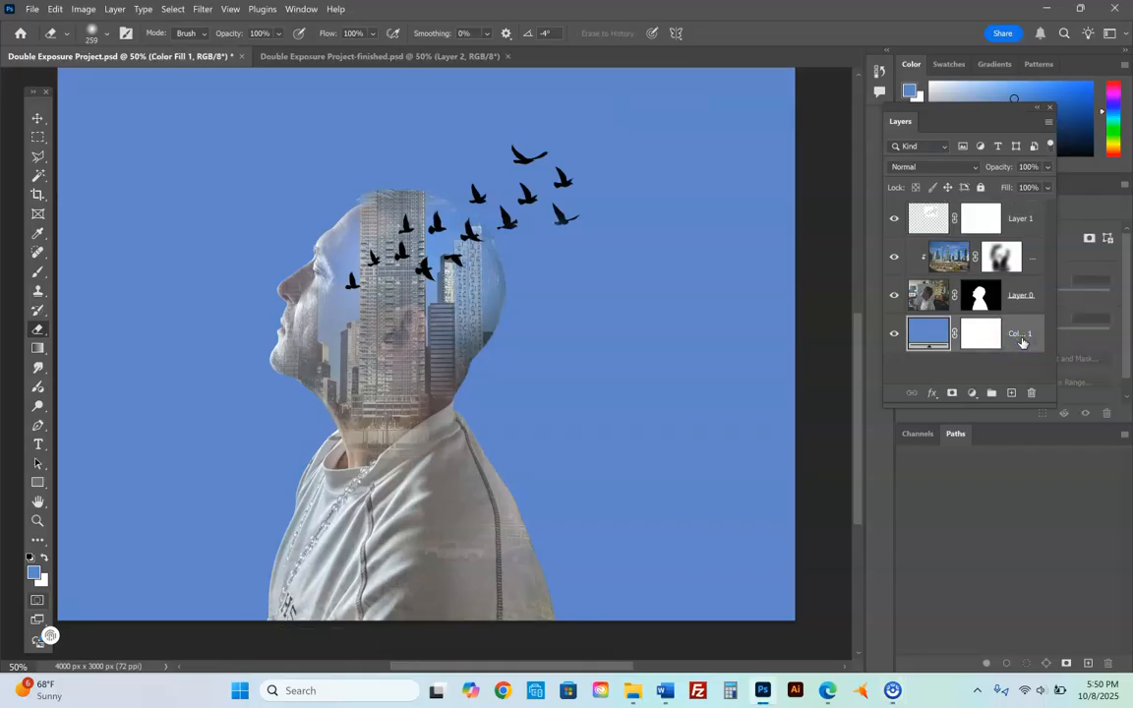
left_click(1016, 222)
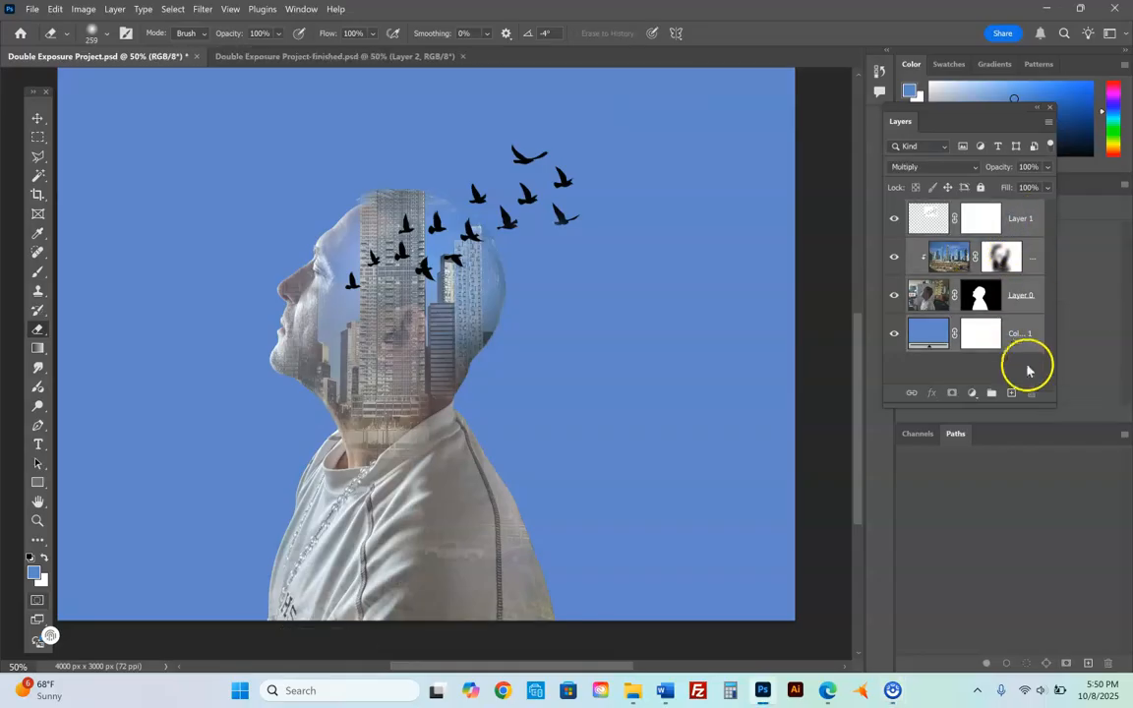
left_click(1021, 218)
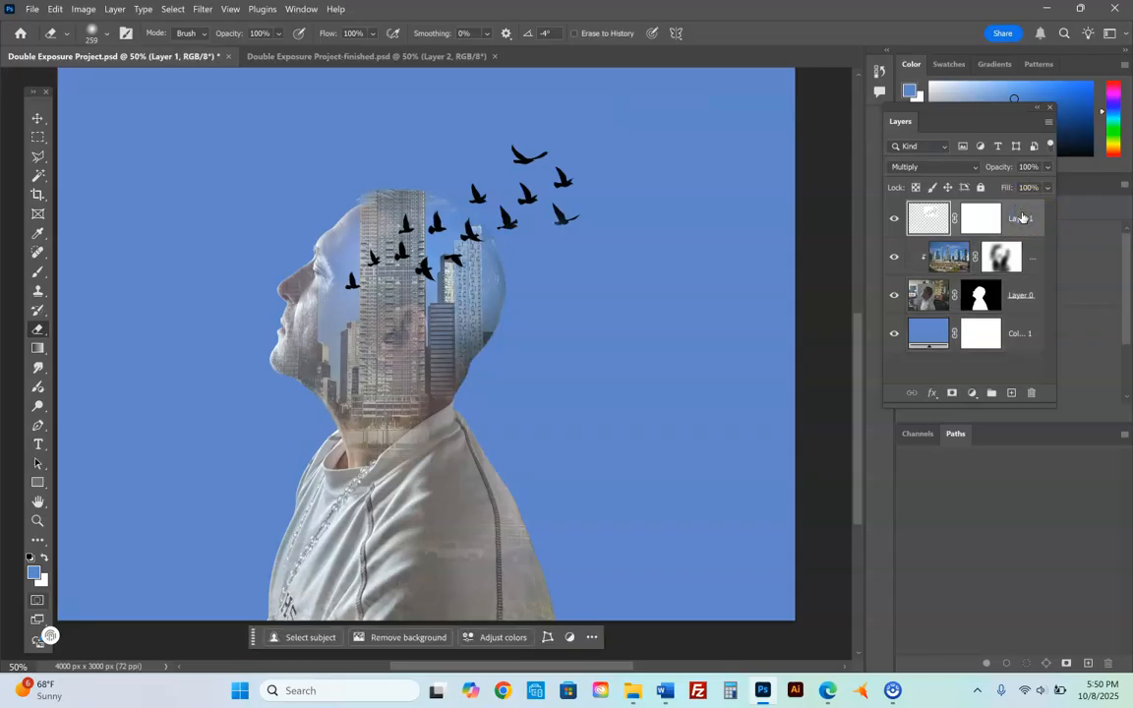
left_click(1012, 324)
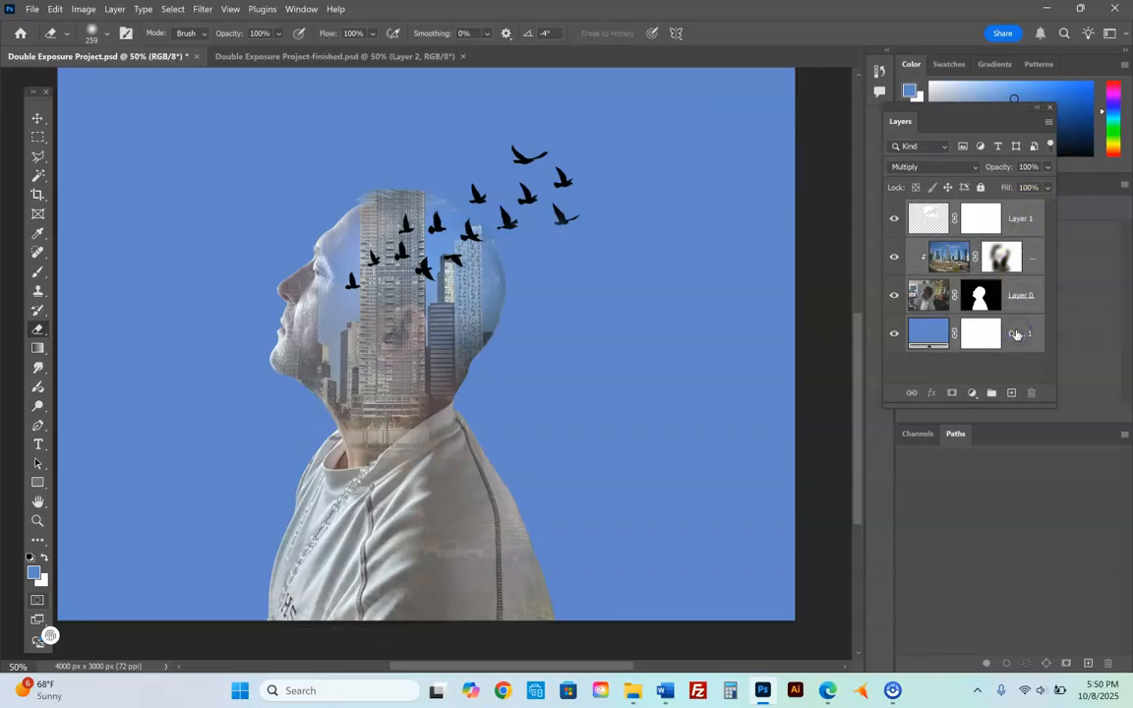
right_click(1017, 325)
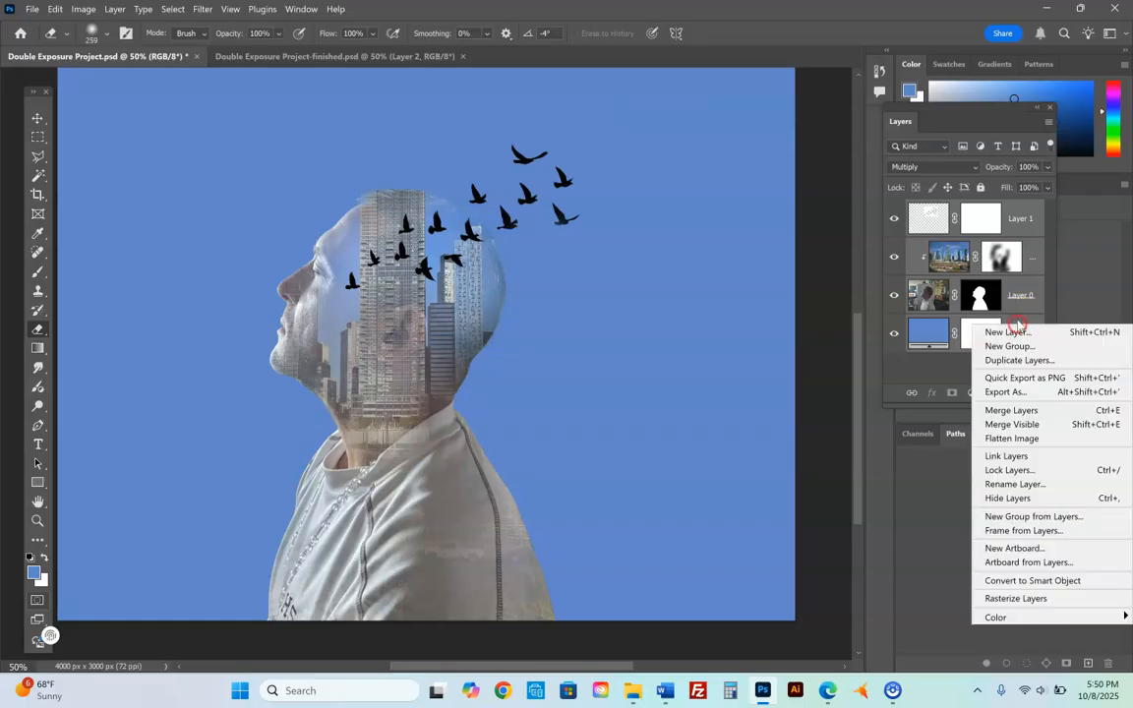
left_click(1028, 414)
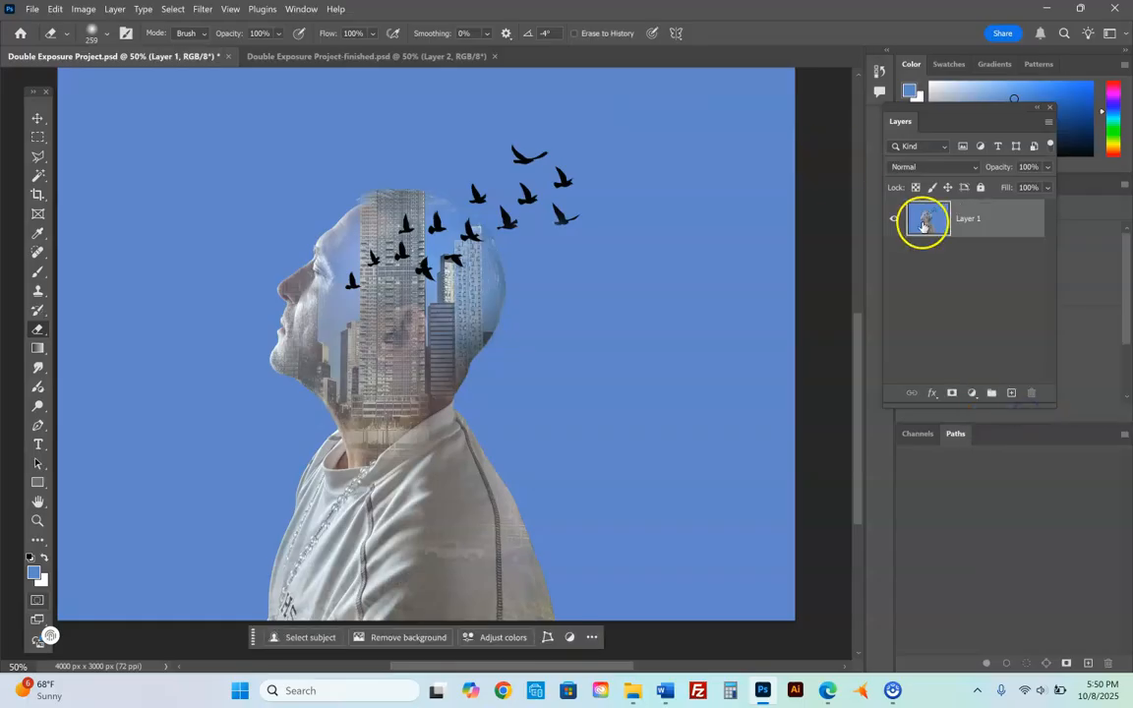
Convert the merged Layer 1 to a smart object and toggle its visibility off and on
right_click(1006, 221)
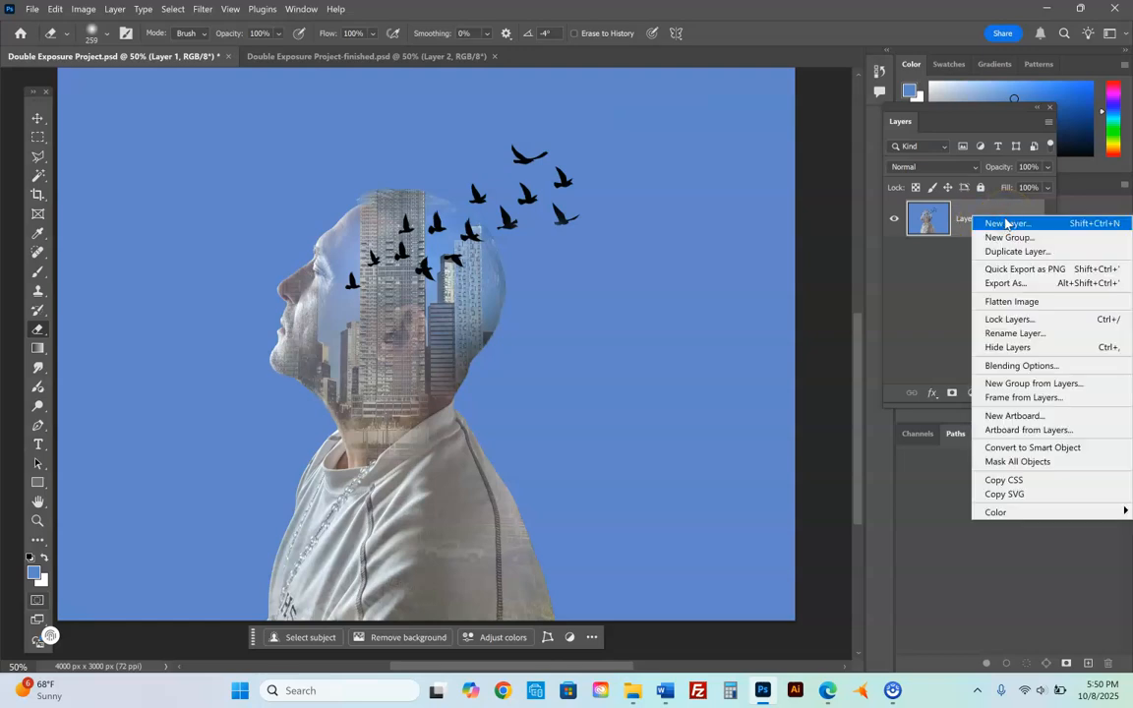
left_click(1028, 447)
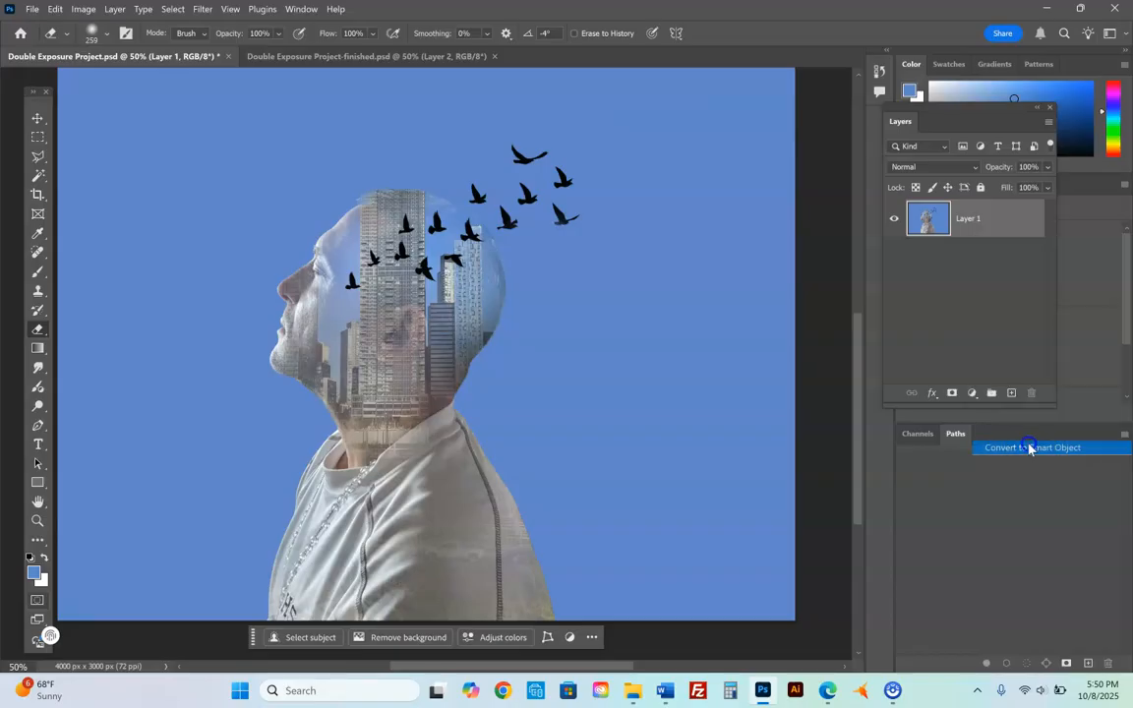
left_click(893, 220)
left_click(891, 221)
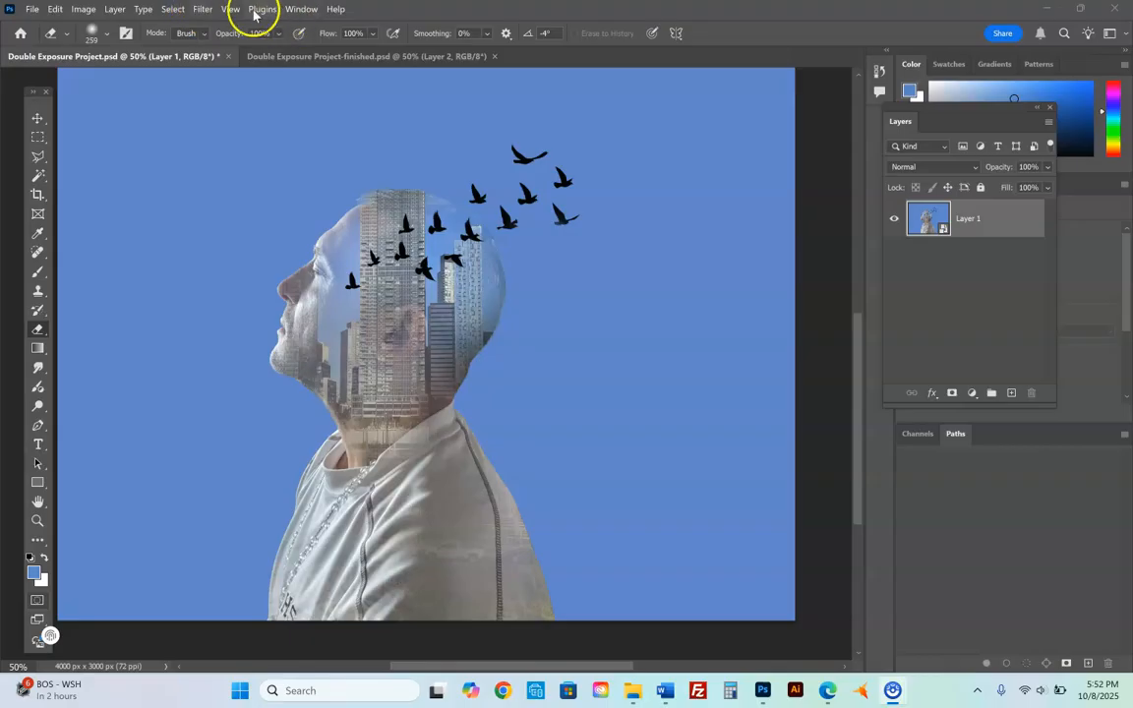
Open the Camera Raw Filter on Layer 1 and set Temperature to +24, Tint to +17 and Blacks to -31
left_click(203, 10)
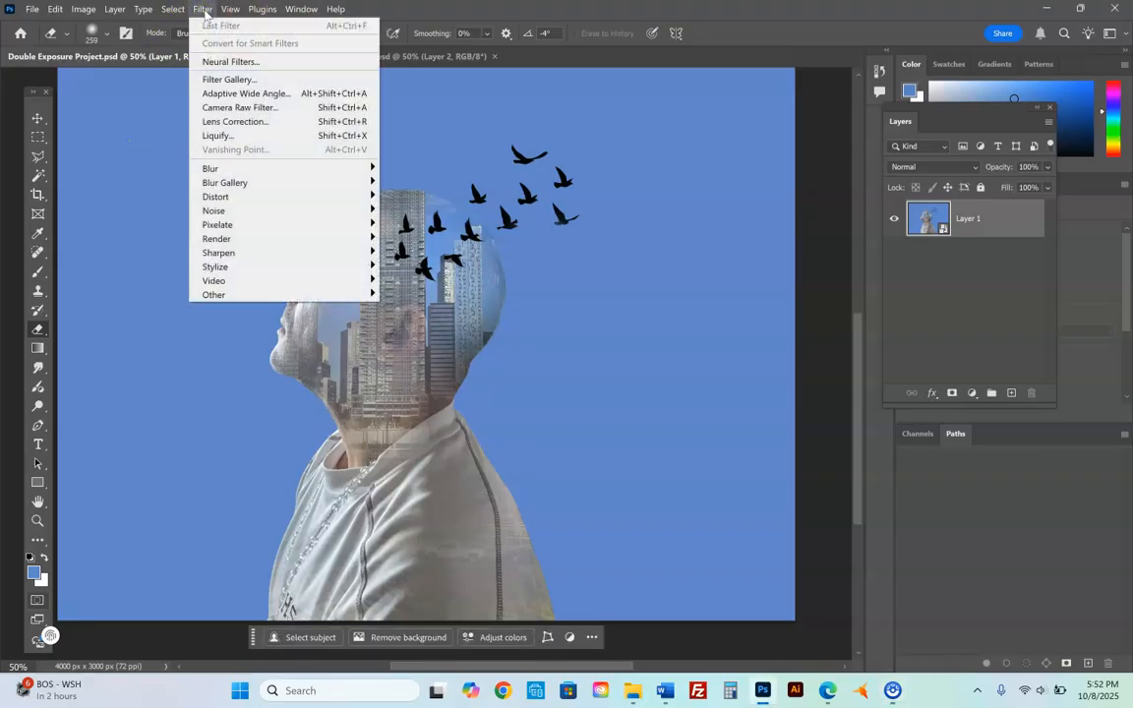
left_click(266, 113)
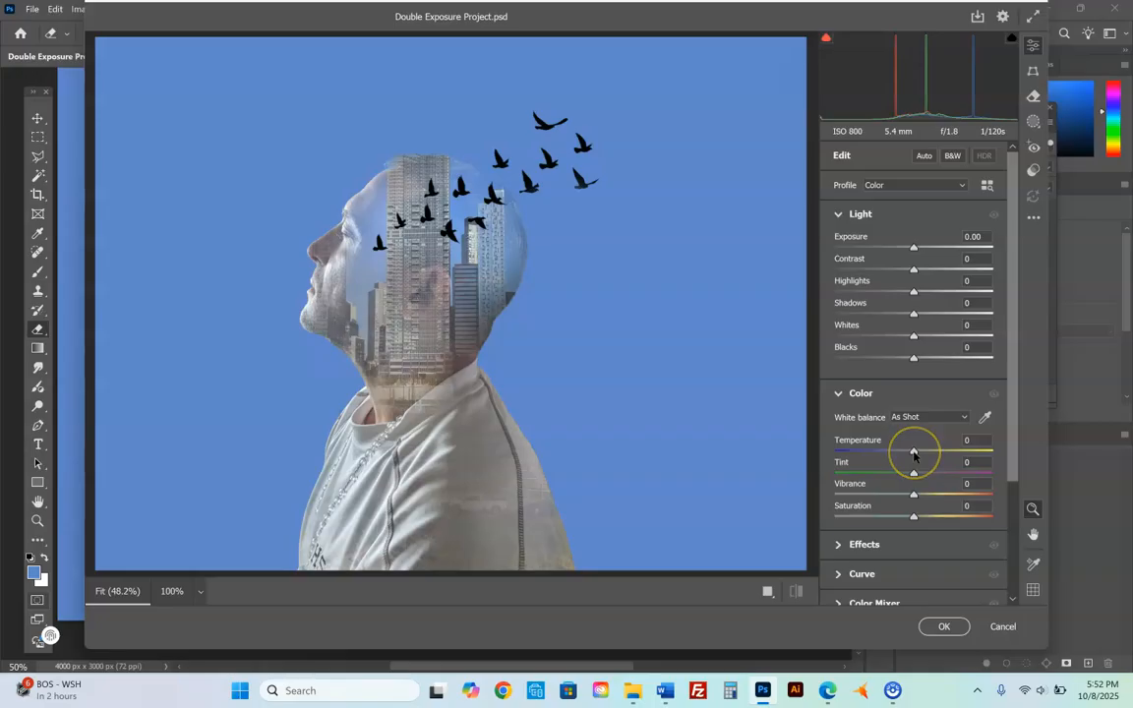
left_click_drag(913, 453, 920, 479)
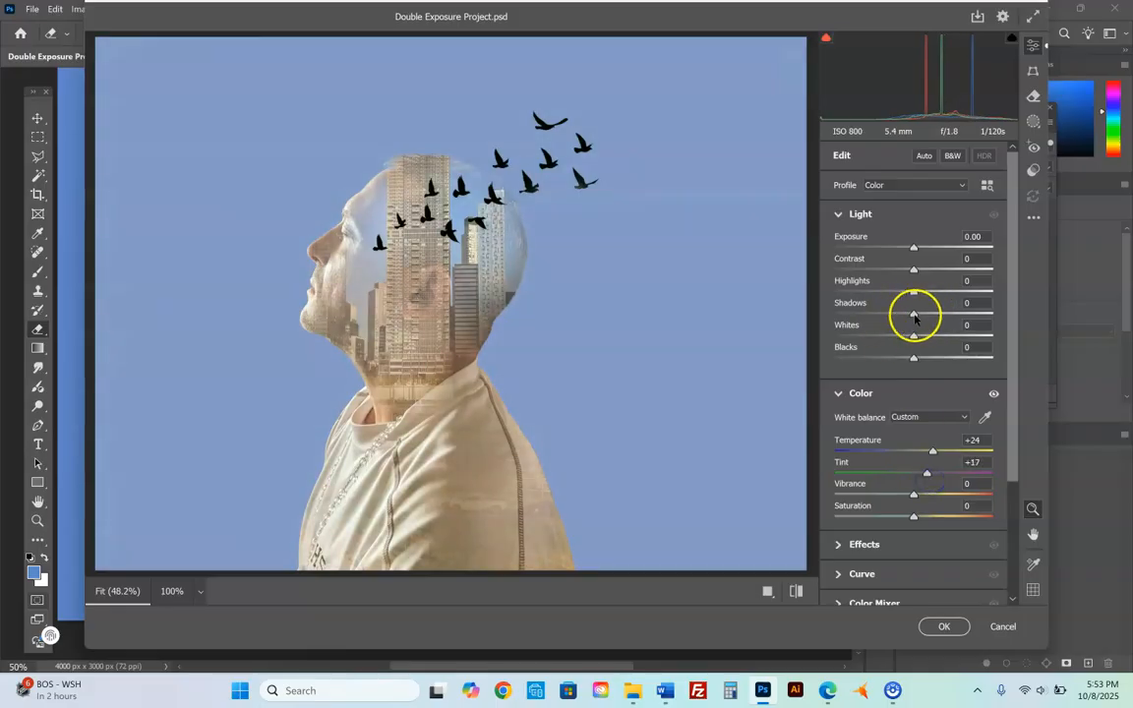
left_click_drag(913, 359, 849, 346)
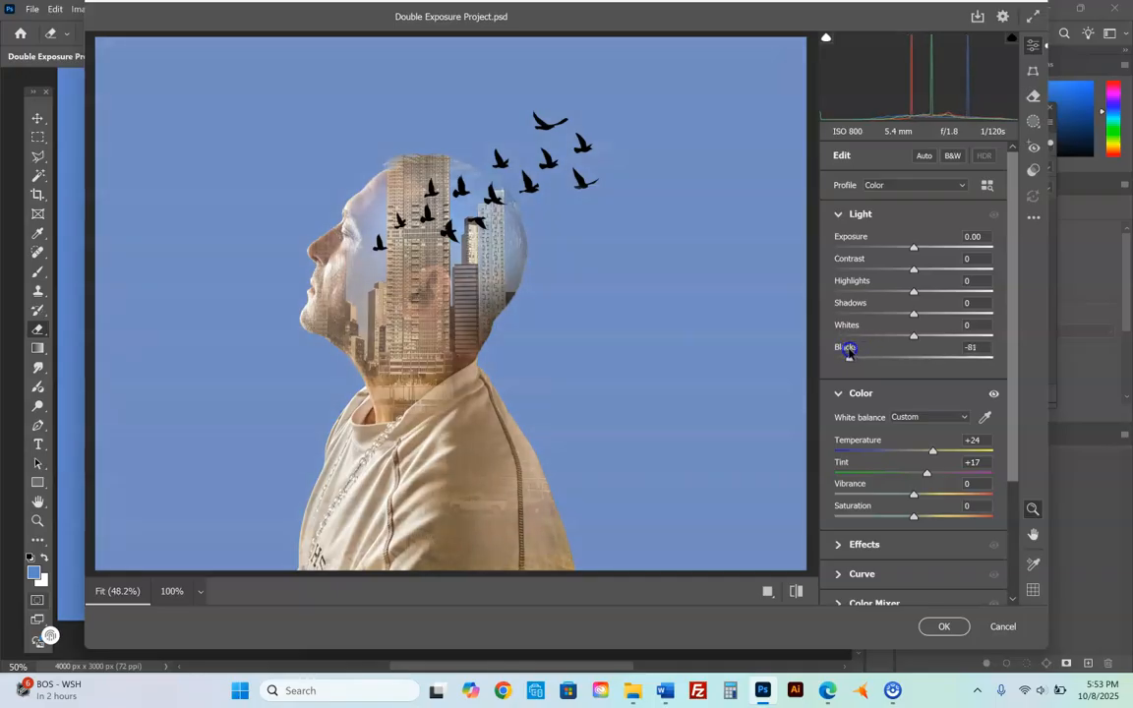
left_click_drag(854, 354, 882, 361)
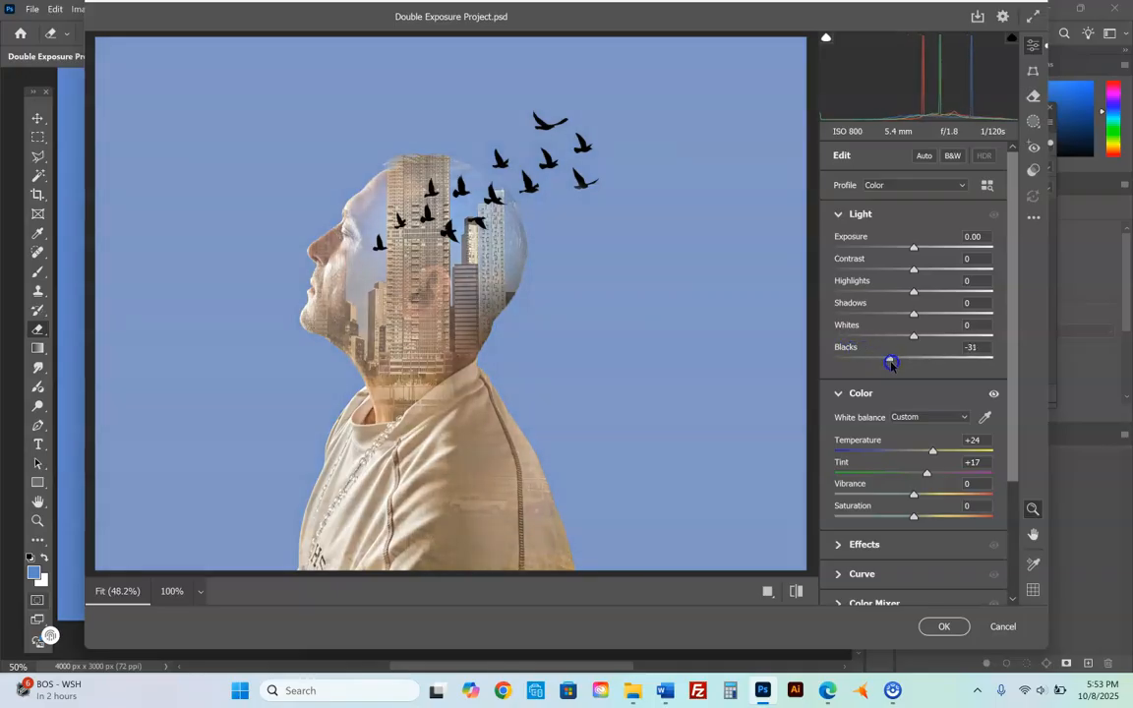
Set Vibrance to +20 and Saturation to -9, and apply the Camera Raw Filter to Layer 1
left_click_drag(913, 495, 936, 479)
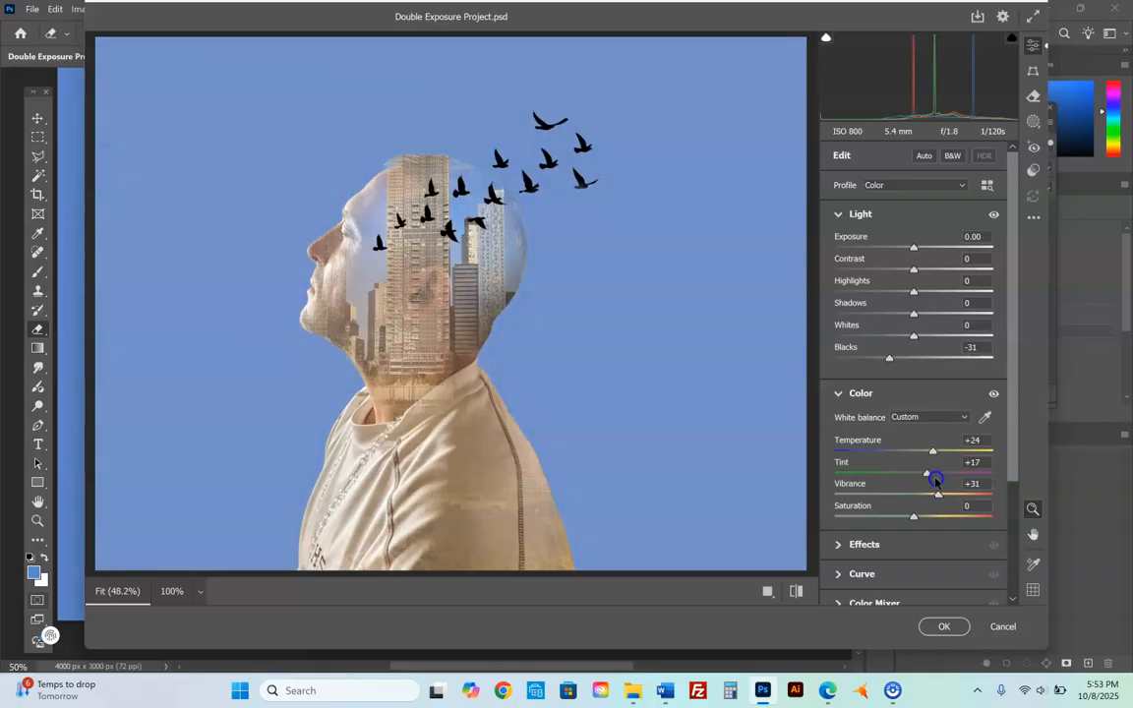
mouse_move(919, 523)
left_mouse_down()
mouse_move(969, 526)
mouse_move(870, 518)
mouse_move(897, 527)
left_mouse_up()
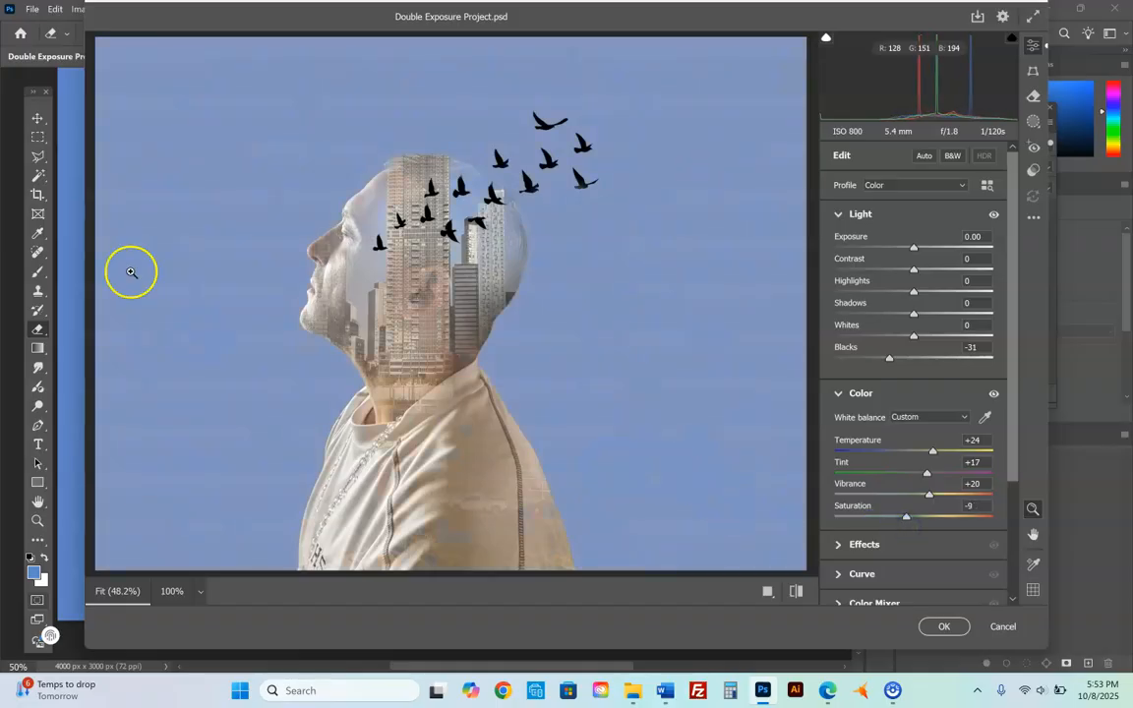
left_click(942, 625)
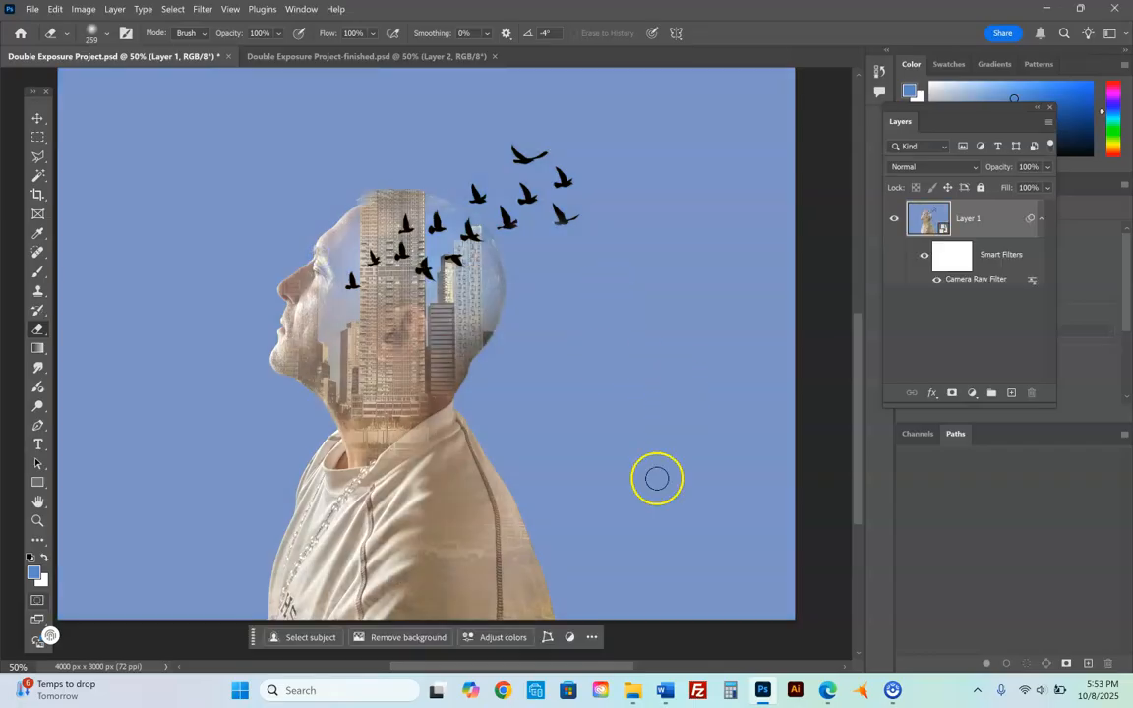